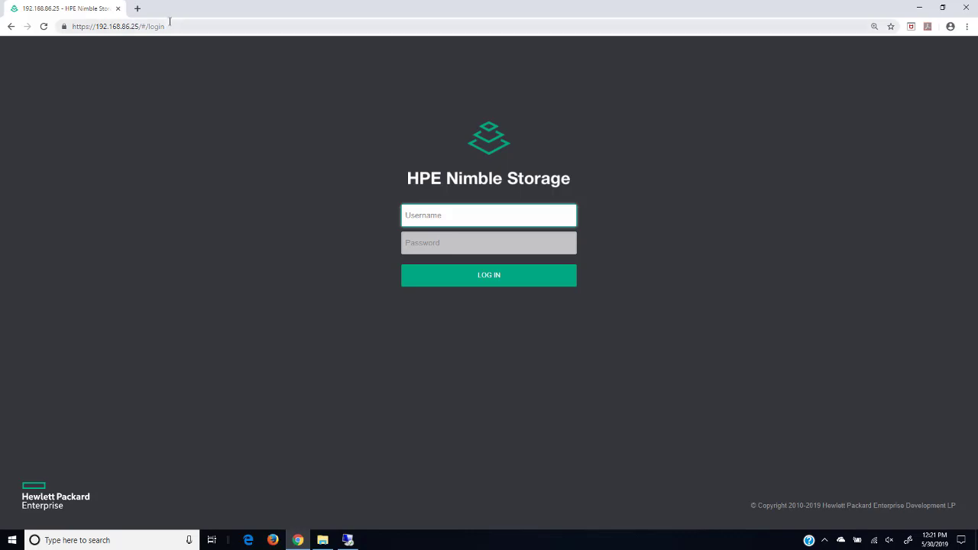
# Step: Highlight the array's IP address in the browser's address bar
pyautogui.click(171, 27)
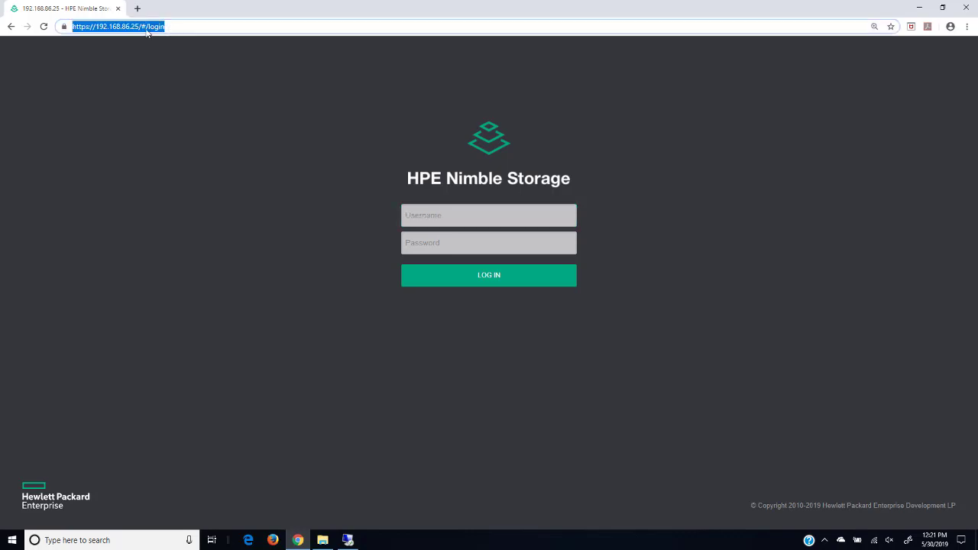
pyautogui.click(138, 28)
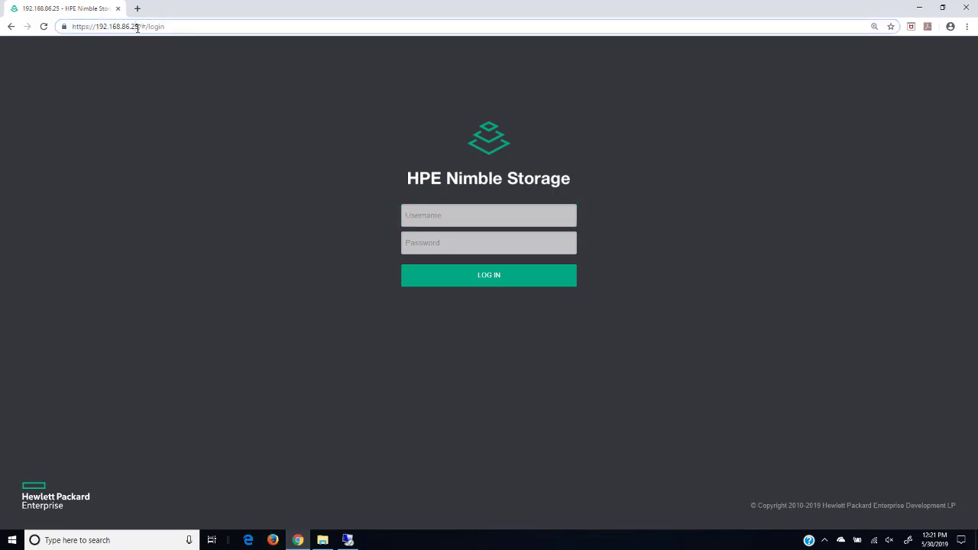
pyautogui.moveTo(137, 28); pyautogui.dragTo(100, 28)
# Step: Log in to the array with the administrator username and password
pyautogui.click(418, 212)
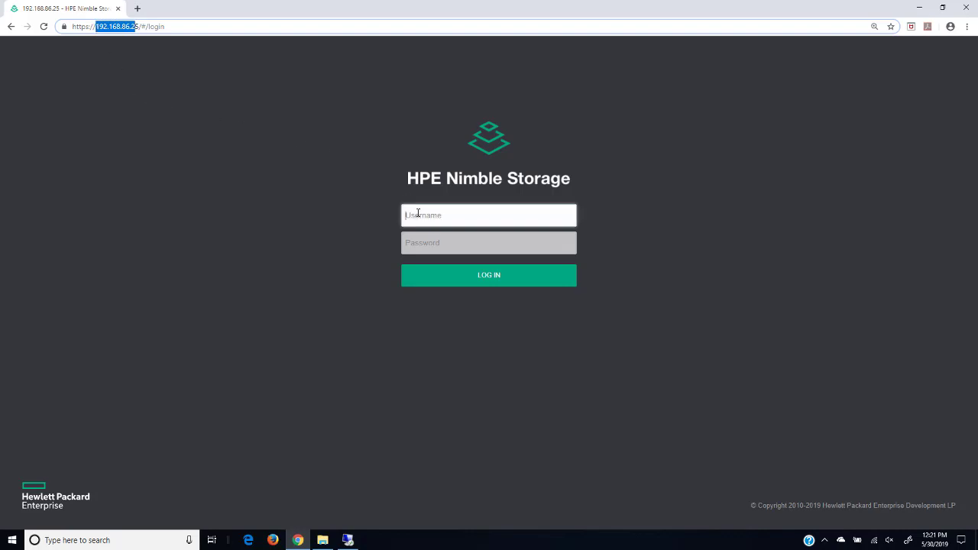
pyautogui.write('admin')
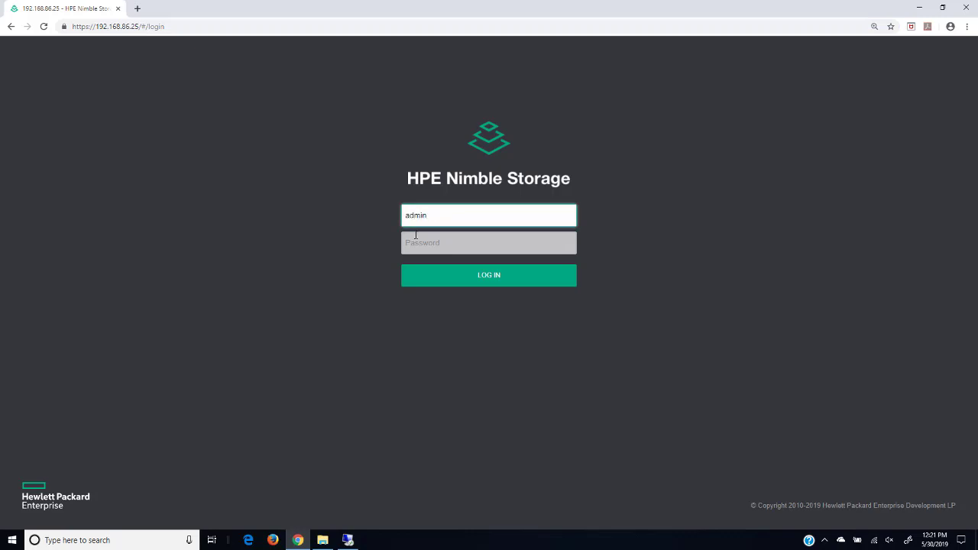
pyautogui.click(413, 243)
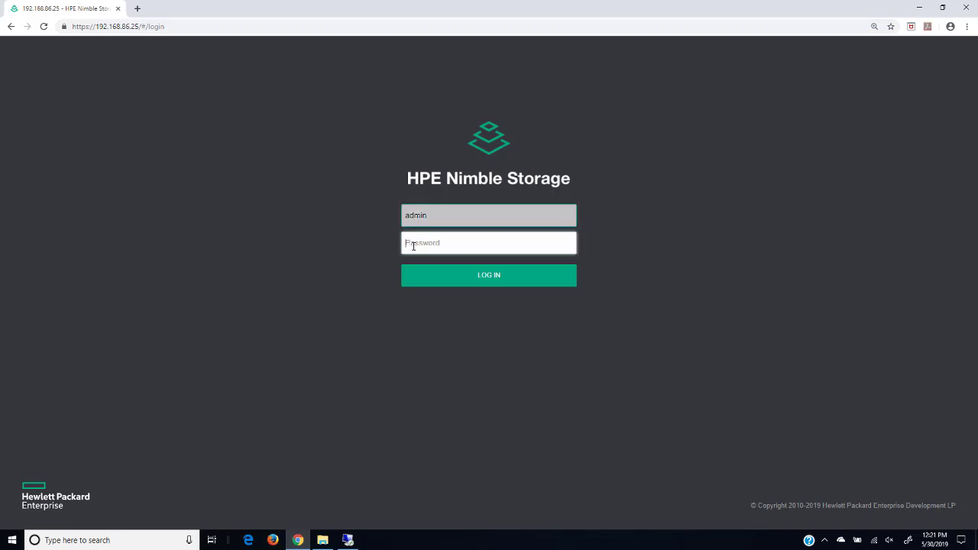
pyautogui.write('p')
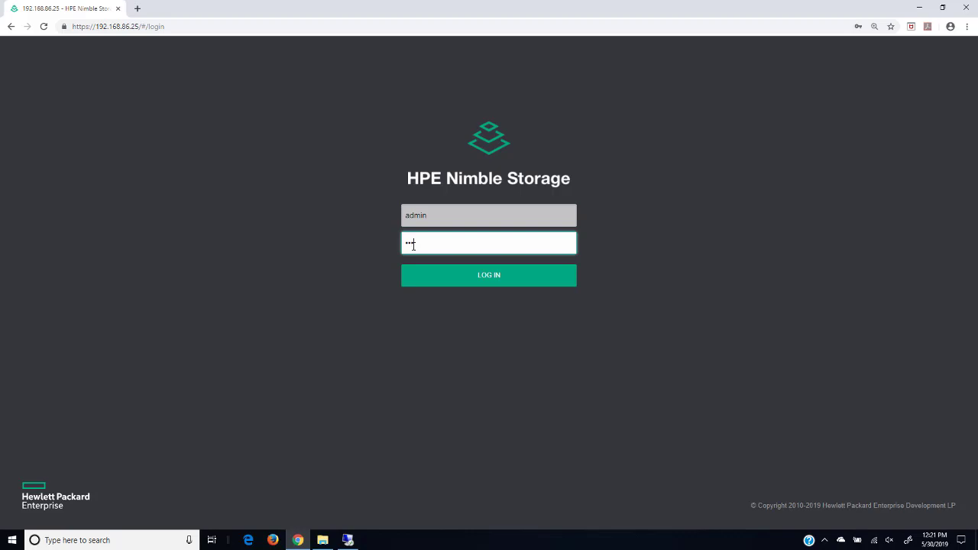
pyautogui.click(477, 268)
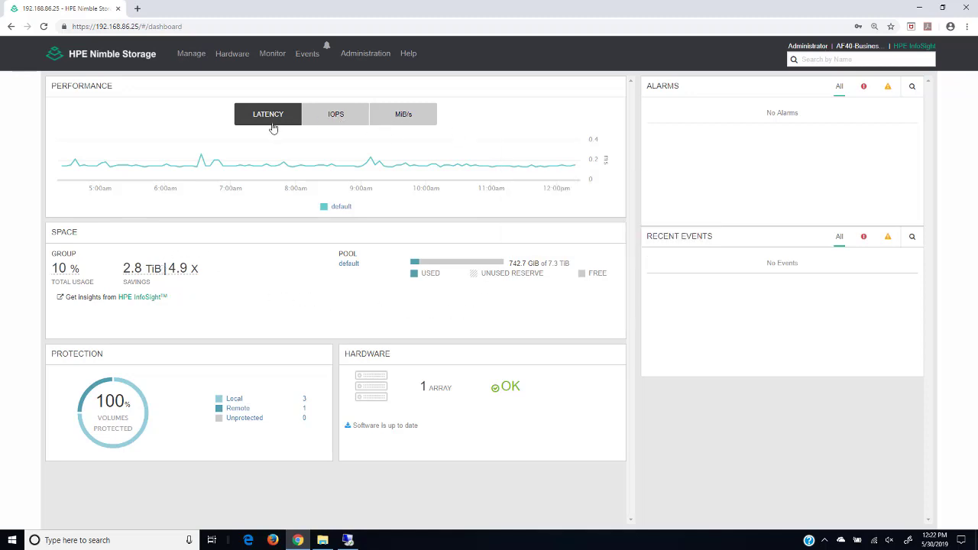
# Step: Switch the Performance chart to IOPS, then to MiB/s, and open the array's hardware details from the OK status
pyautogui.moveTo(252, 143)
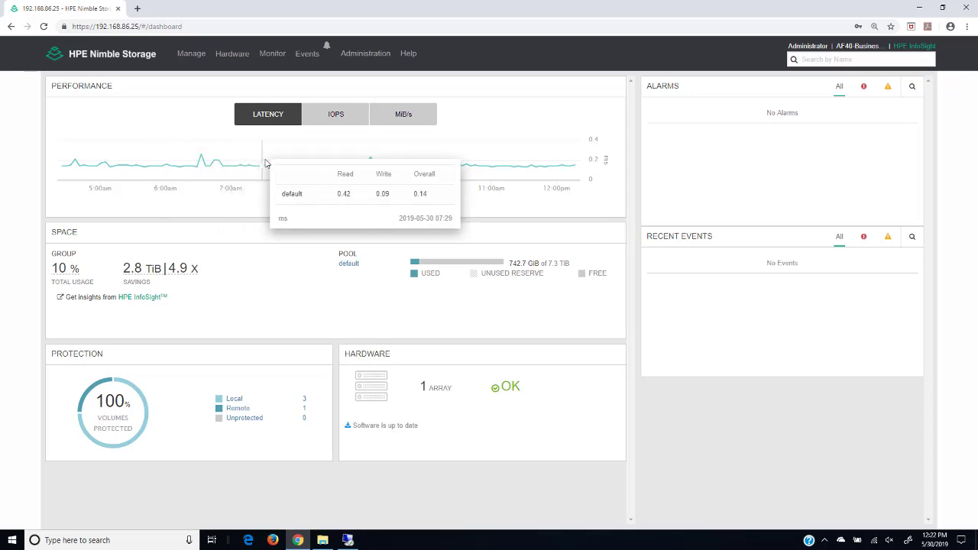
pyautogui.moveTo(289, 166)
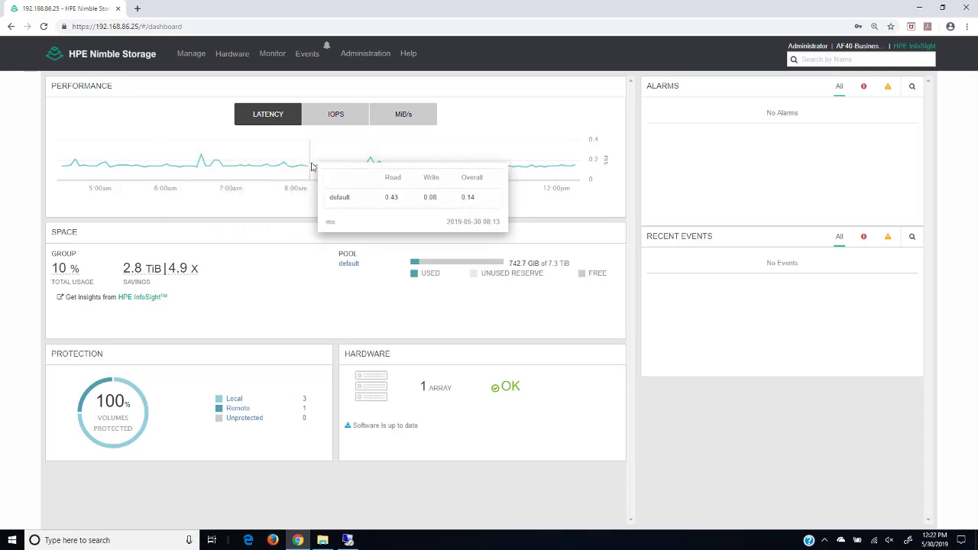
pyautogui.click(321, 122)
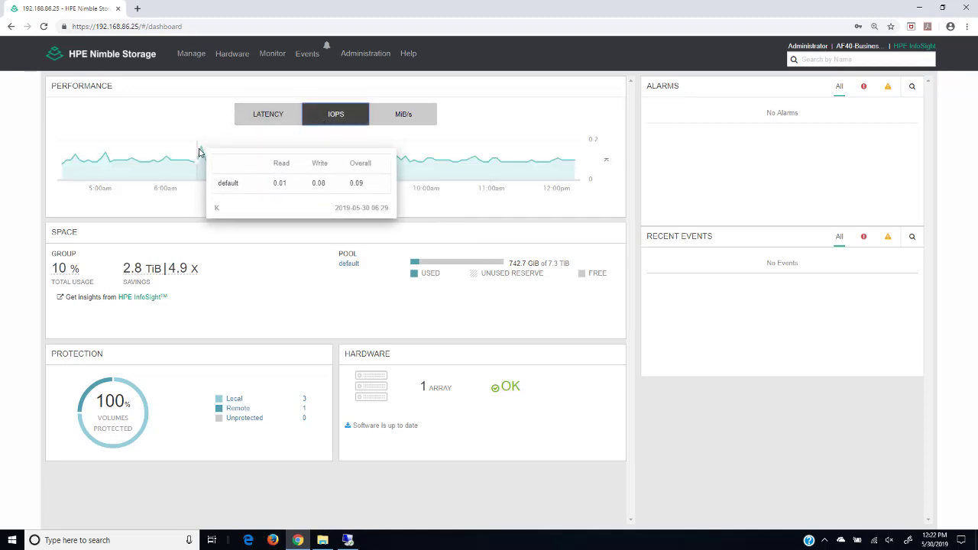
pyautogui.click(402, 118)
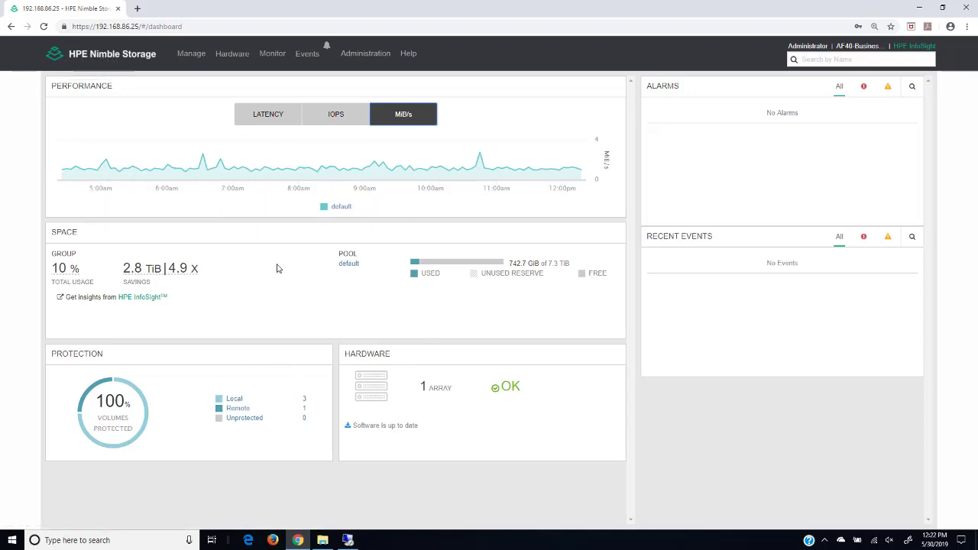
pyautogui.click(505, 391)
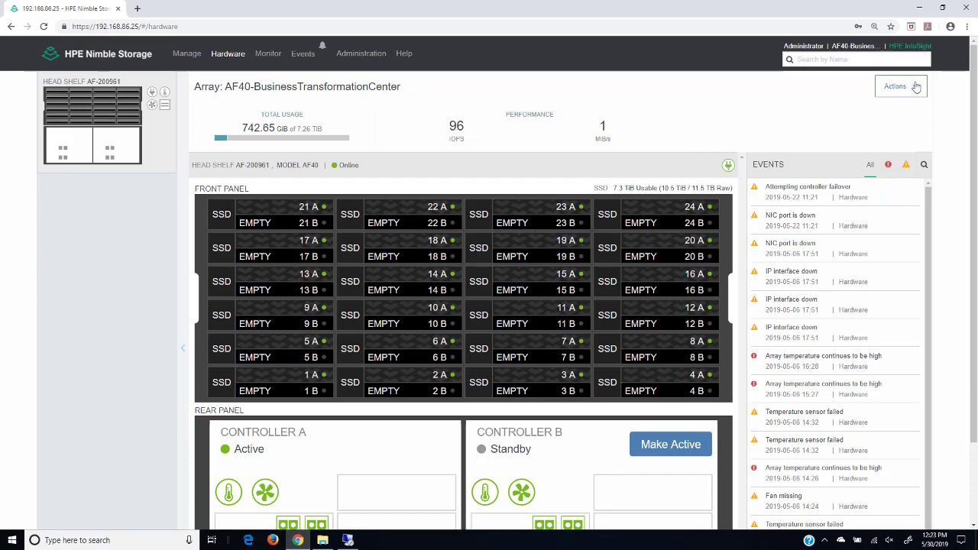
# Step: Scroll through the array's SSD slots and controllers, then go back to the Dashboard via the logo
pyautogui.moveTo(974, 72); pyautogui.dragTo(974, 134)
pyautogui.moveTo(475, 137)
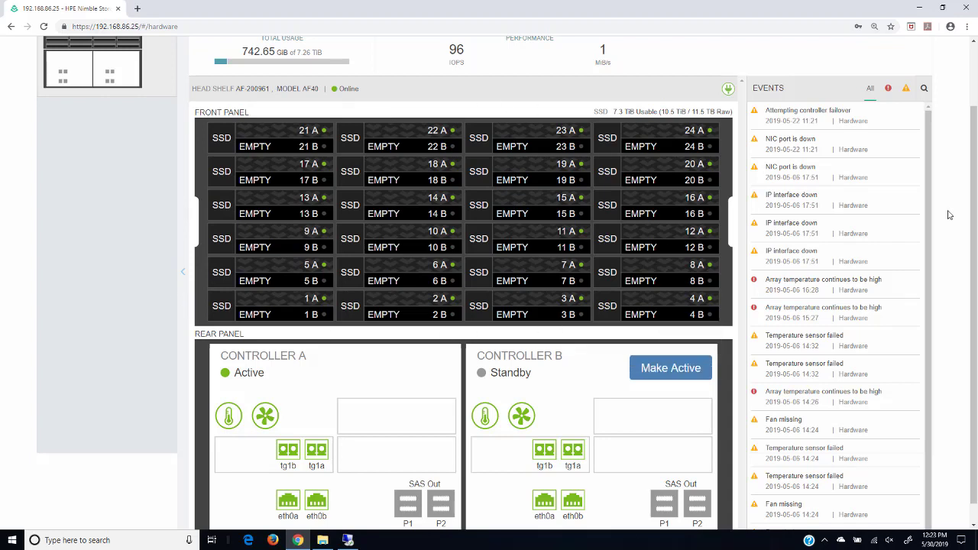
pyautogui.moveTo(975, 168); pyautogui.dragTo(975, 186)
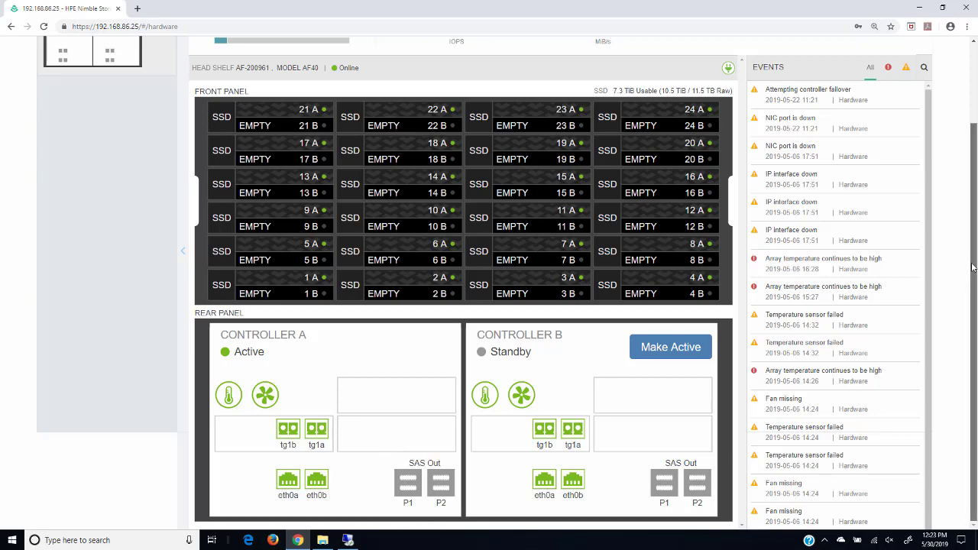
pyautogui.moveTo(975, 234); pyautogui.dragTo(976, 158)
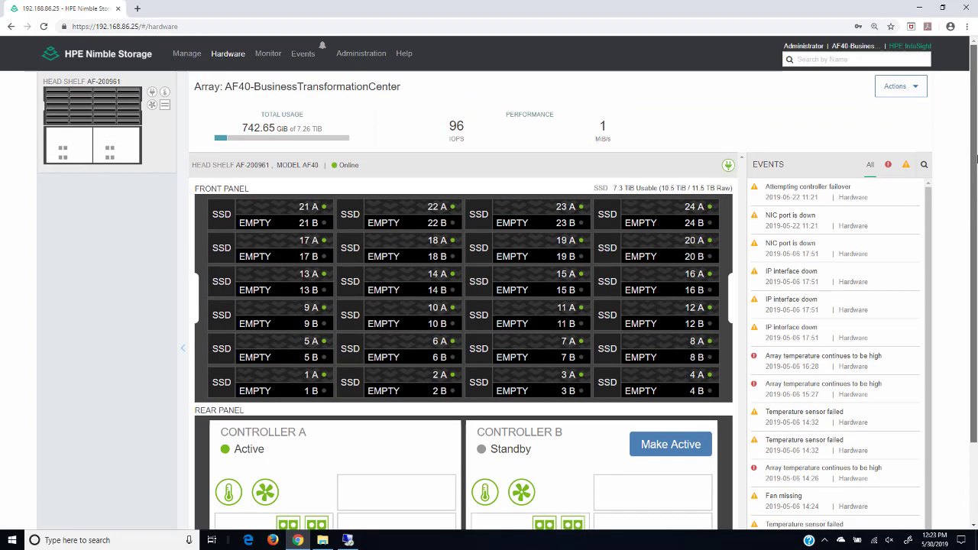
pyautogui.click(103, 58)
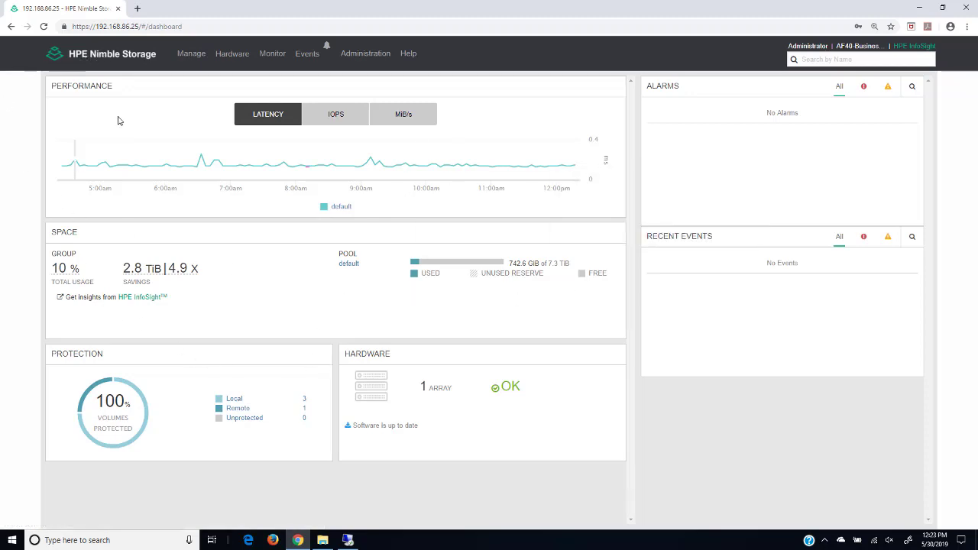
# Step: Review Monitor > Capacity for all pools, then open the Hardware page
pyautogui.click(272, 55)
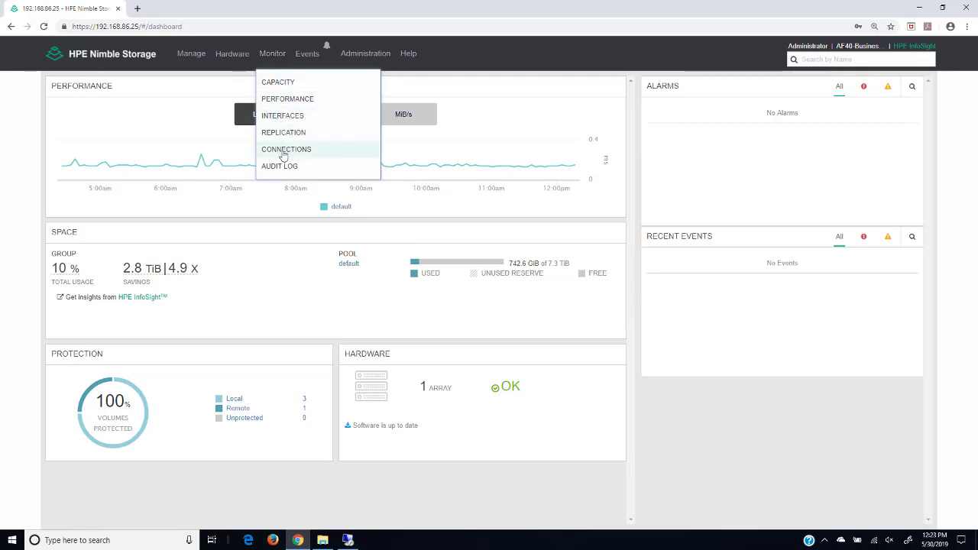
pyautogui.click(278, 83)
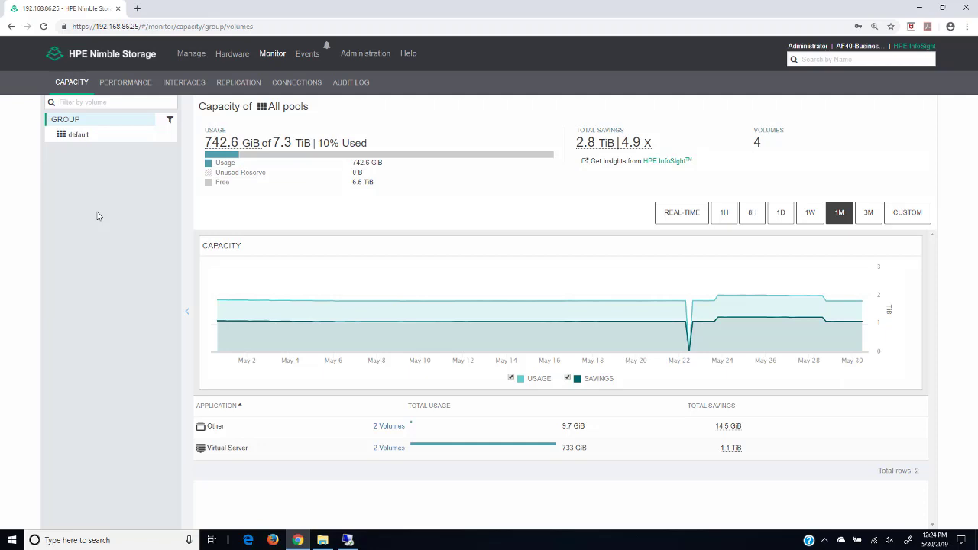
pyautogui.click(224, 54)
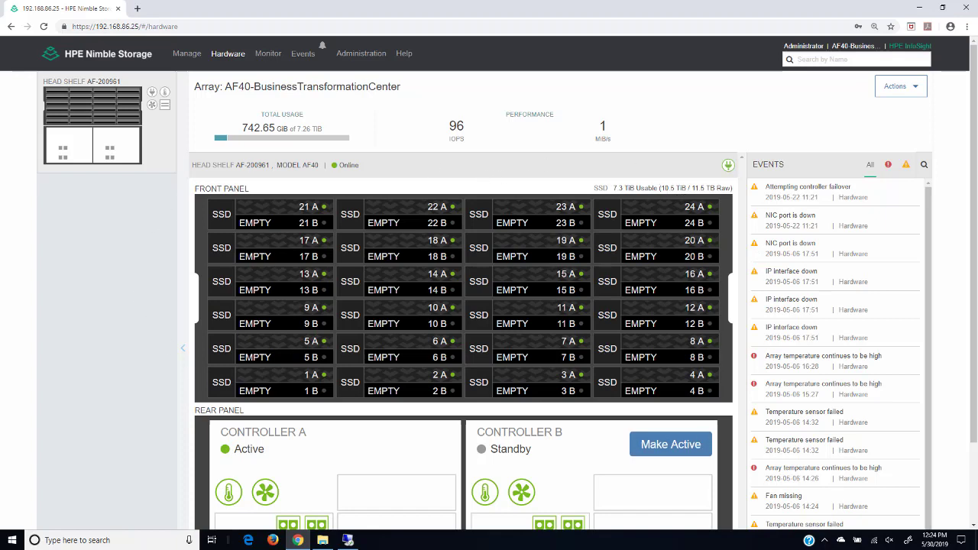
# Step: Go to Monitor > Capacity and select the 'default' pool to see its 742.6 GiB usage
pyautogui.doubleClick(458, 405)
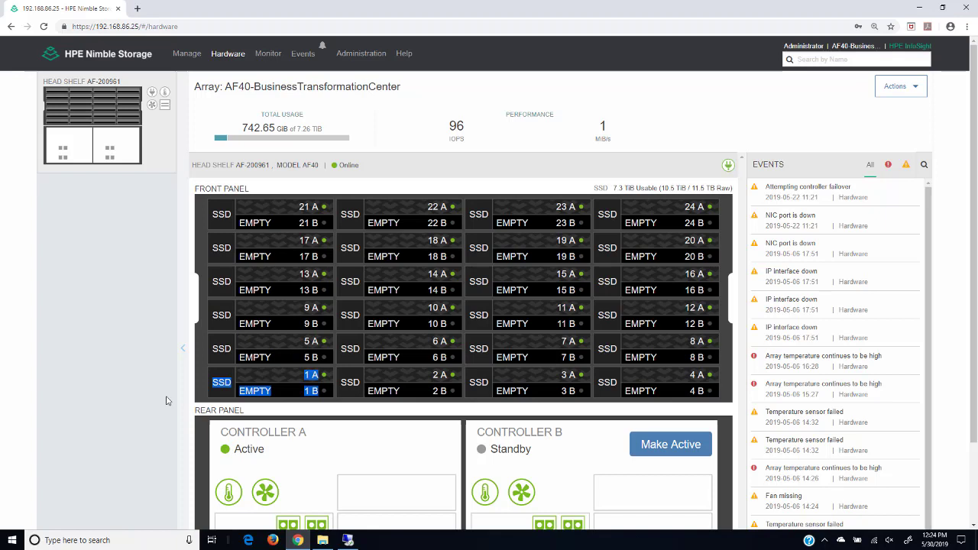
pyautogui.click(264, 57)
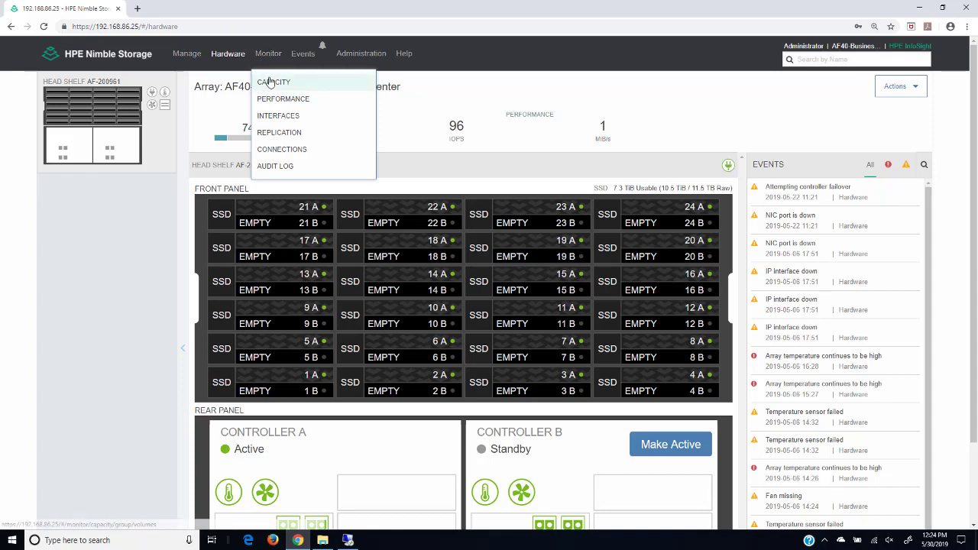
pyautogui.click(267, 82)
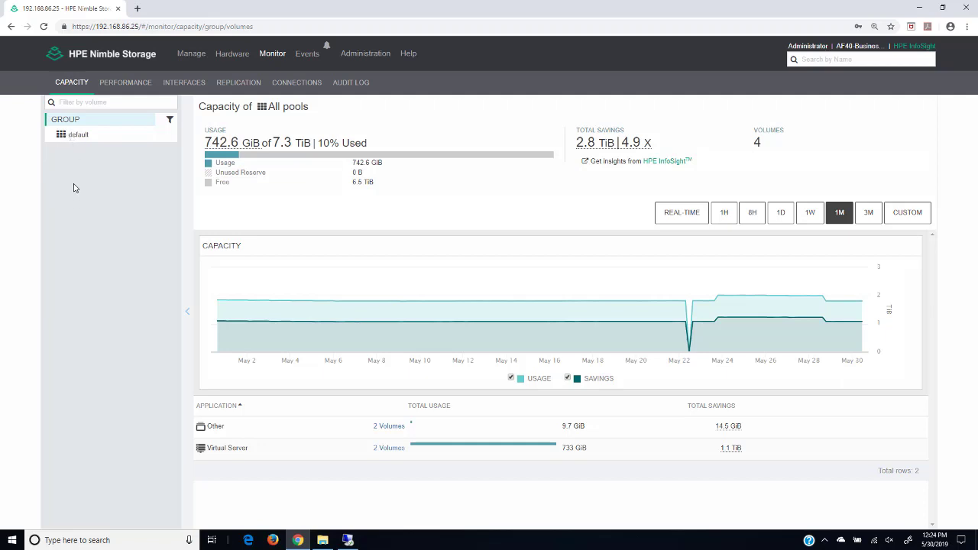
pyautogui.click(76, 138)
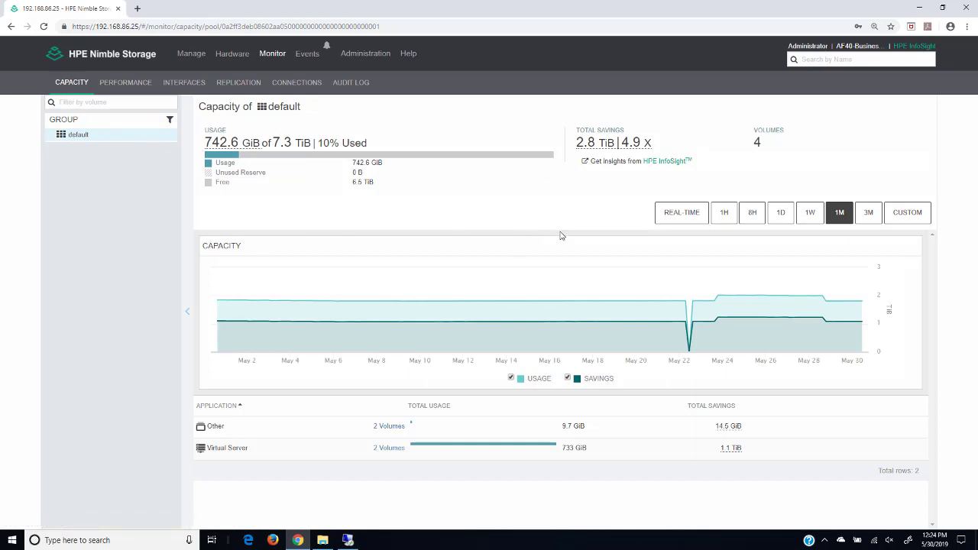
# Step: View the default pool's capacity history over 1W and 1D, then open the Performance charts
pyautogui.click(809, 215)
pyautogui.click(780, 220)
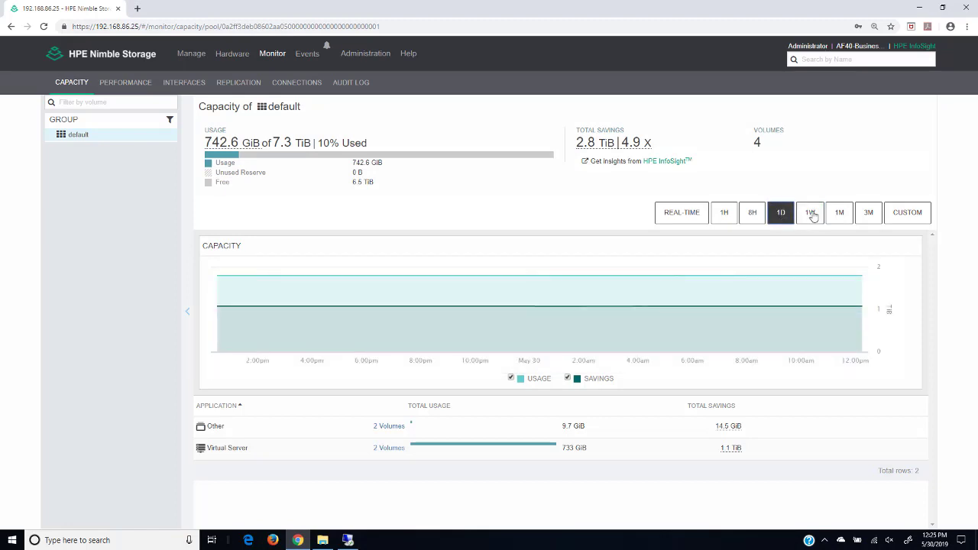
pyautogui.click(809, 214)
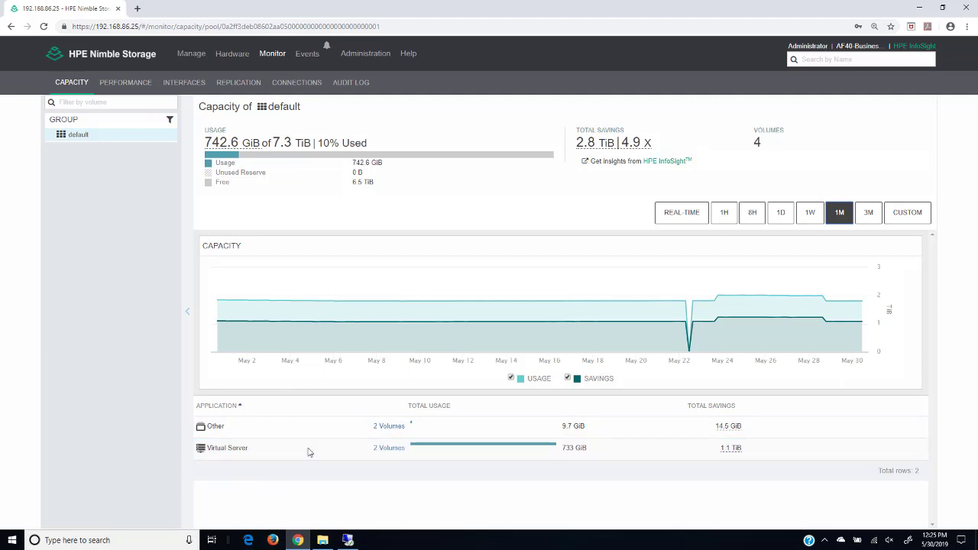
pyautogui.click(122, 86)
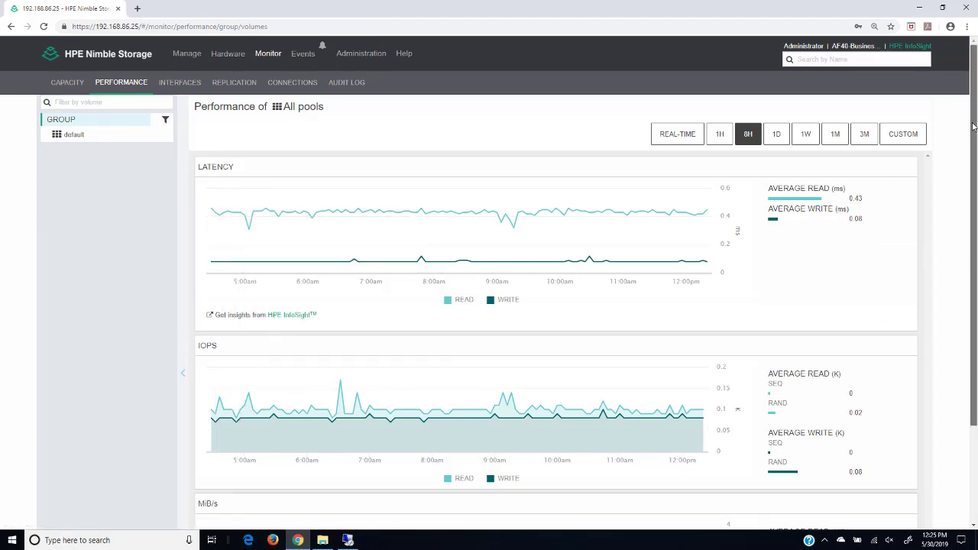
# Step: Switch the performance view to real-time, then open the INTERFACES traffic charts
pyautogui.moveTo(971, 126)
pyautogui.mouseDown()
pyautogui.moveTo(976, 239)
pyautogui.moveTo(976, 100)
pyautogui.moveTo(977, 110)
pyautogui.mouseUp()
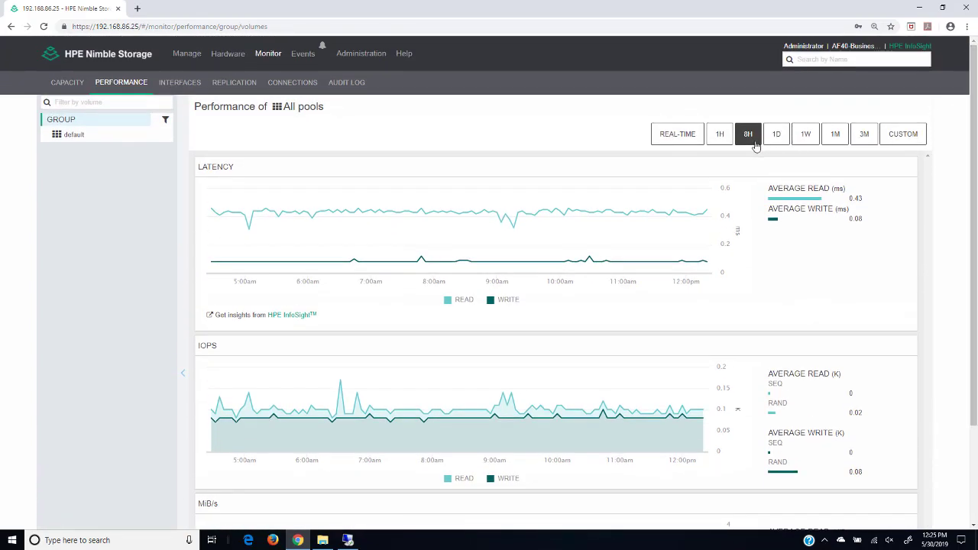
pyautogui.click(672, 142)
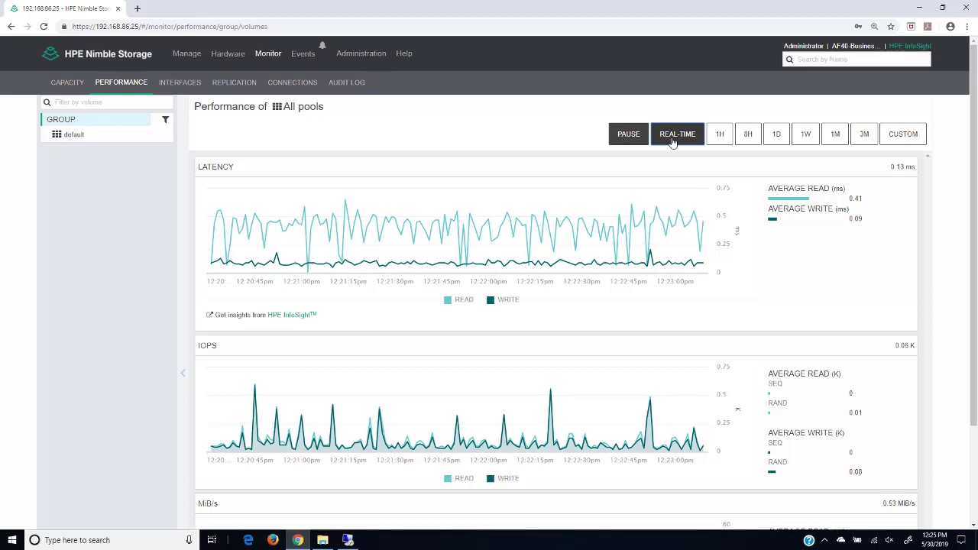
pyautogui.click(180, 82)
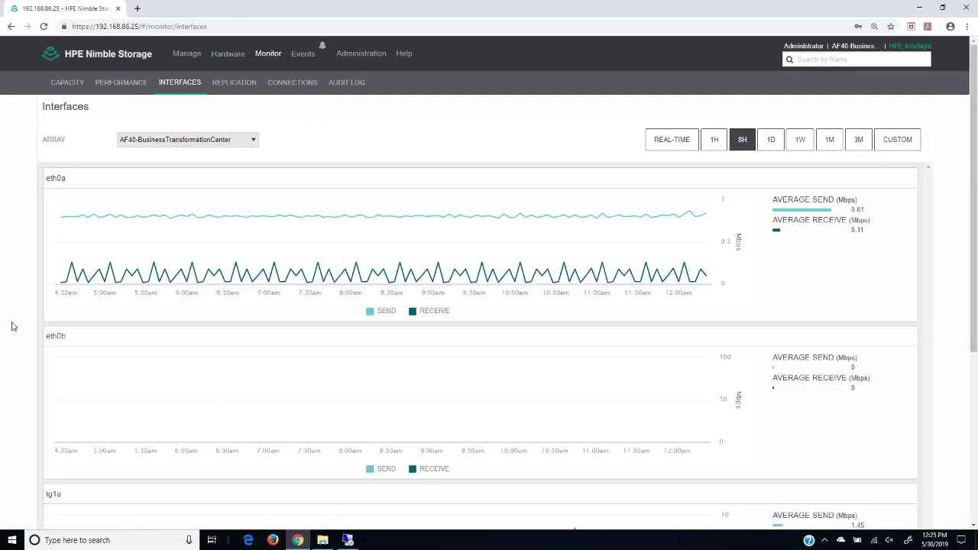
# Step: Scroll through the interface traffic charts and back up, then open the Audit Log
pyautogui.moveTo(119, 356)
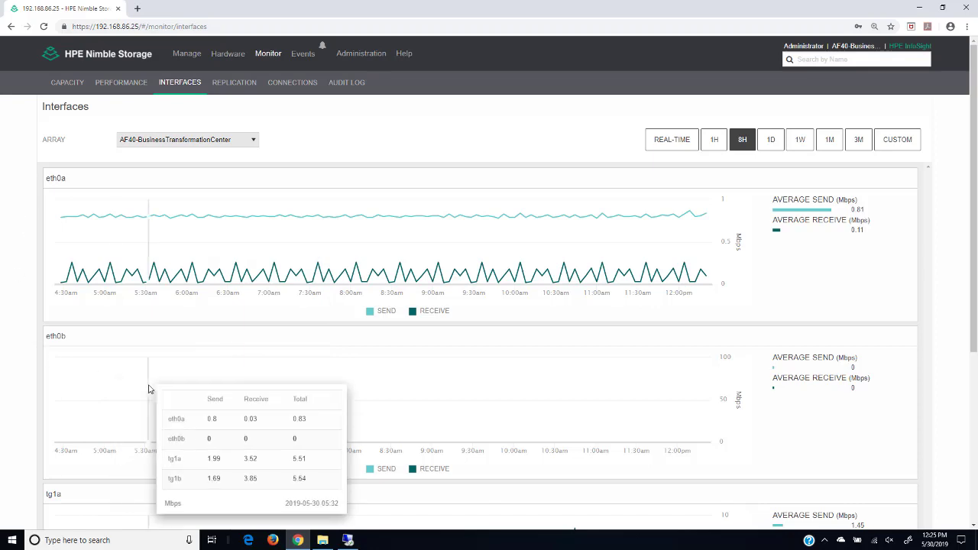
pyautogui.moveTo(974, 64); pyautogui.dragTo(974, 234)
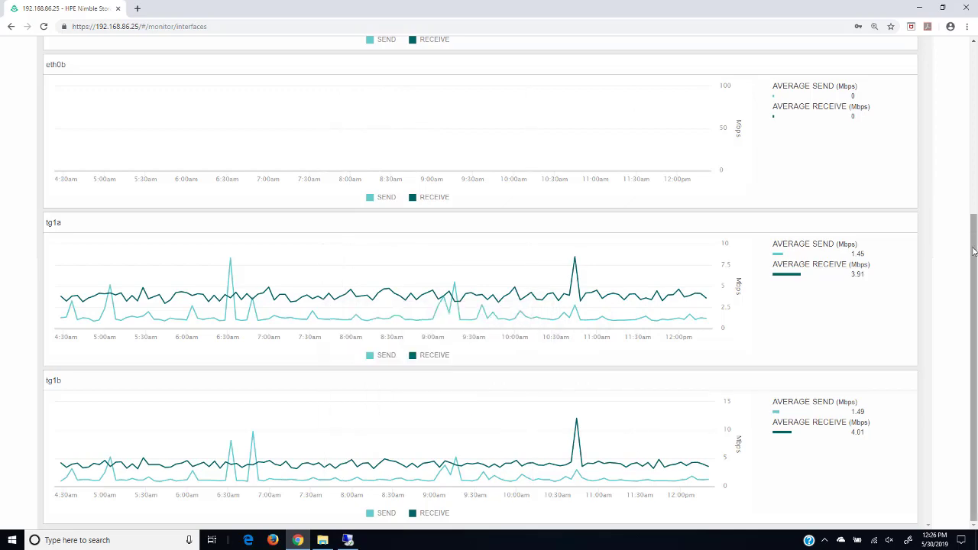
pyautogui.moveTo(973, 251); pyautogui.dragTo(975, 70)
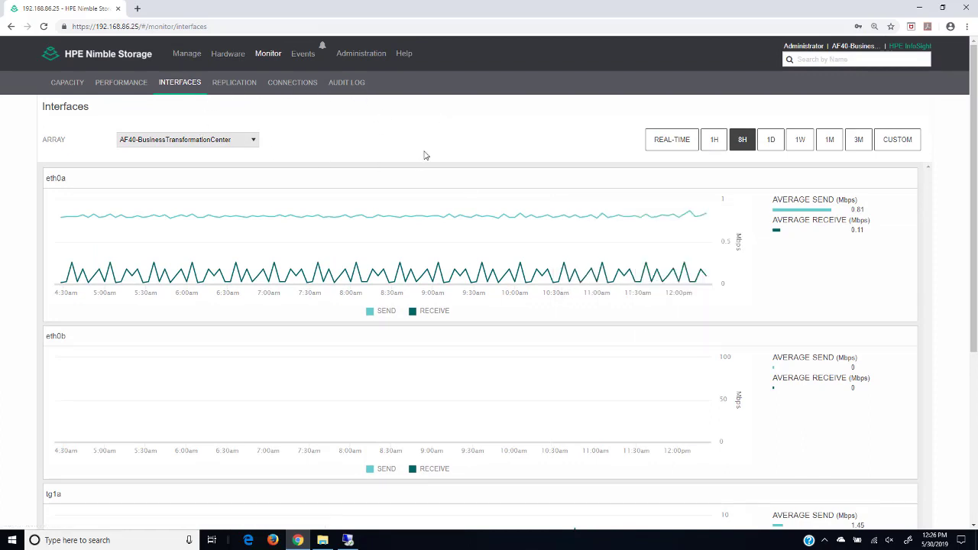
pyautogui.click(345, 83)
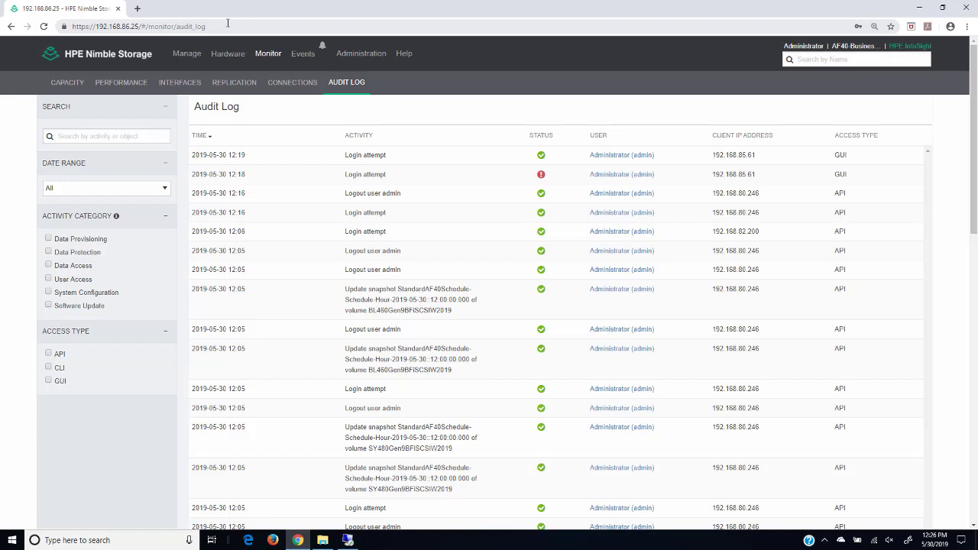
# Step: Go to Manage > Data Storage to list the group's volumes
pyautogui.click(183, 58)
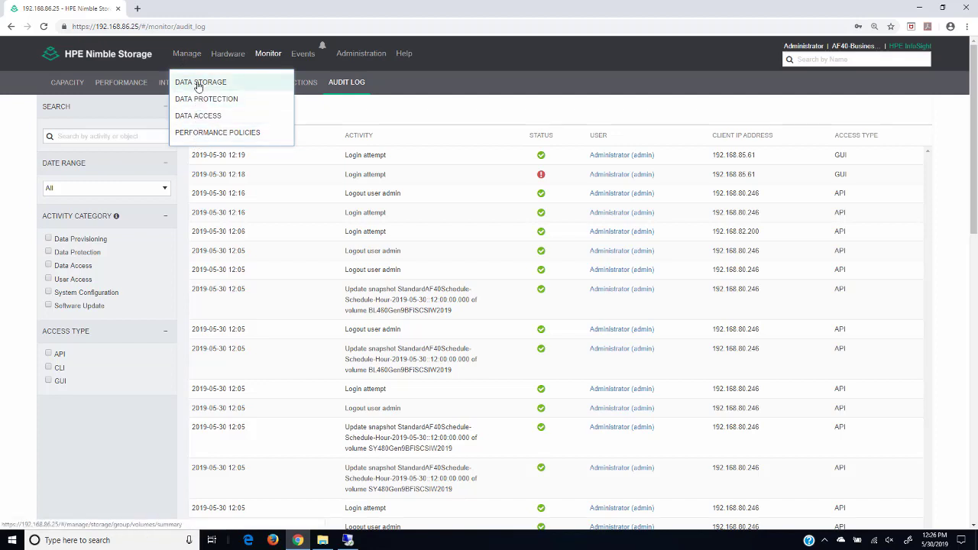
pyautogui.click(198, 85)
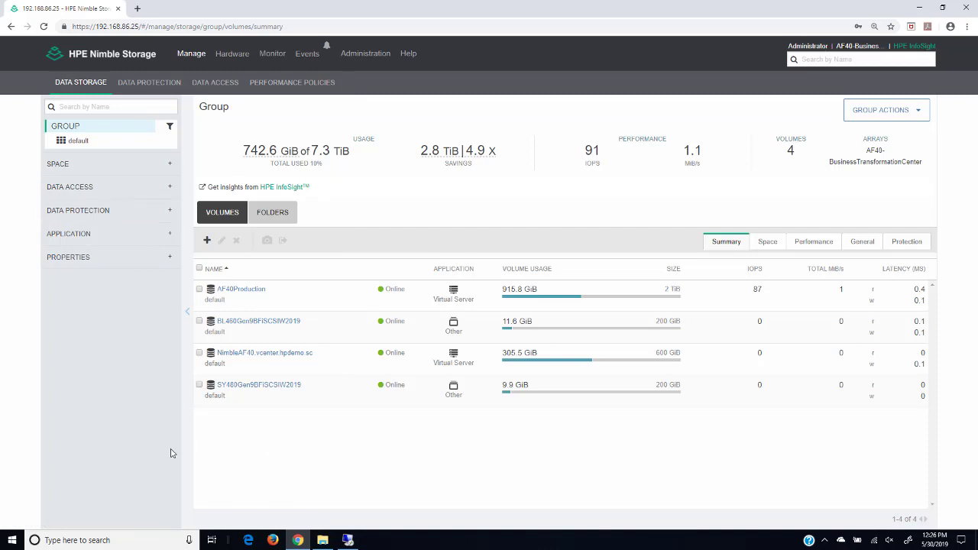
# Step: Filter the default pool's volumes to the Virtual Server application, clear the filter, and show Pool Actions
pyautogui.click(78, 142)
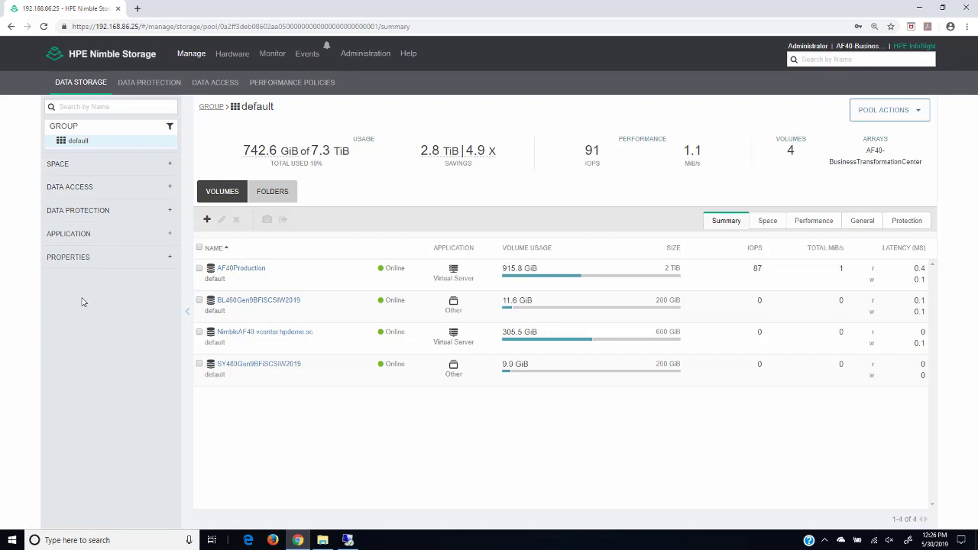
pyautogui.click(170, 235)
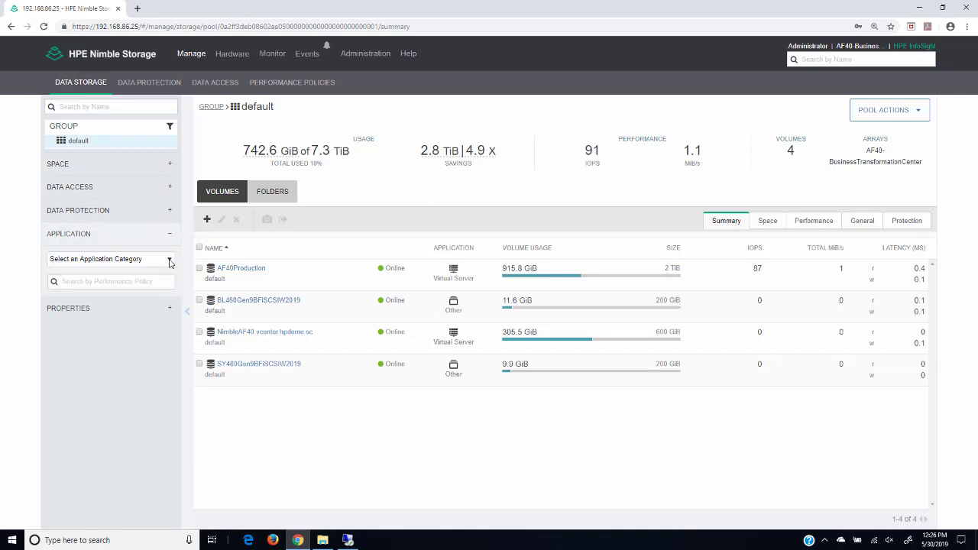
pyautogui.click(170, 260)
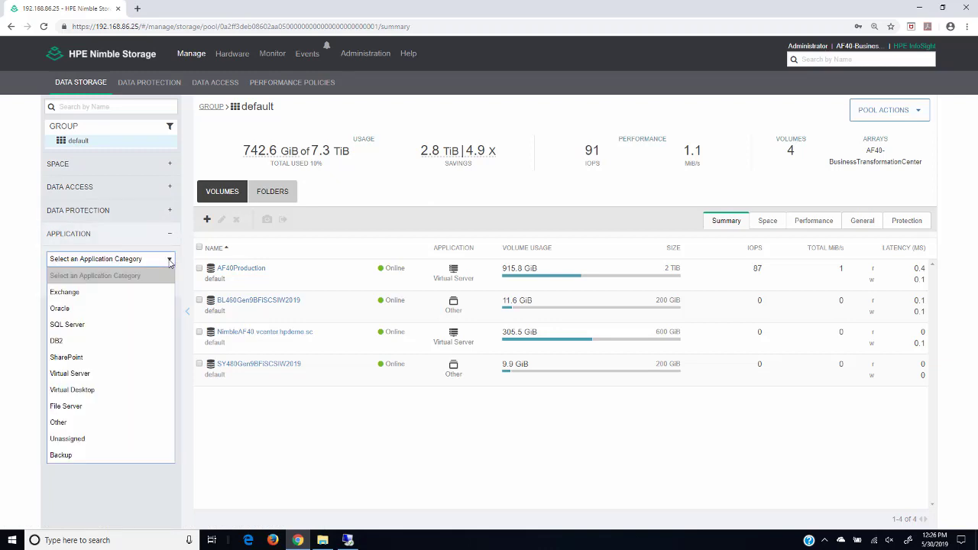
pyautogui.click(110, 373)
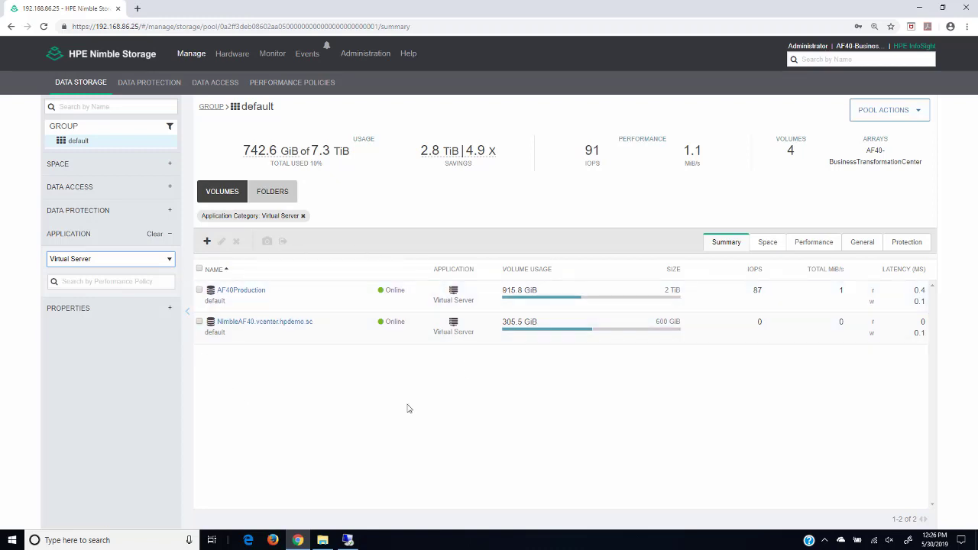
pyautogui.click(152, 235)
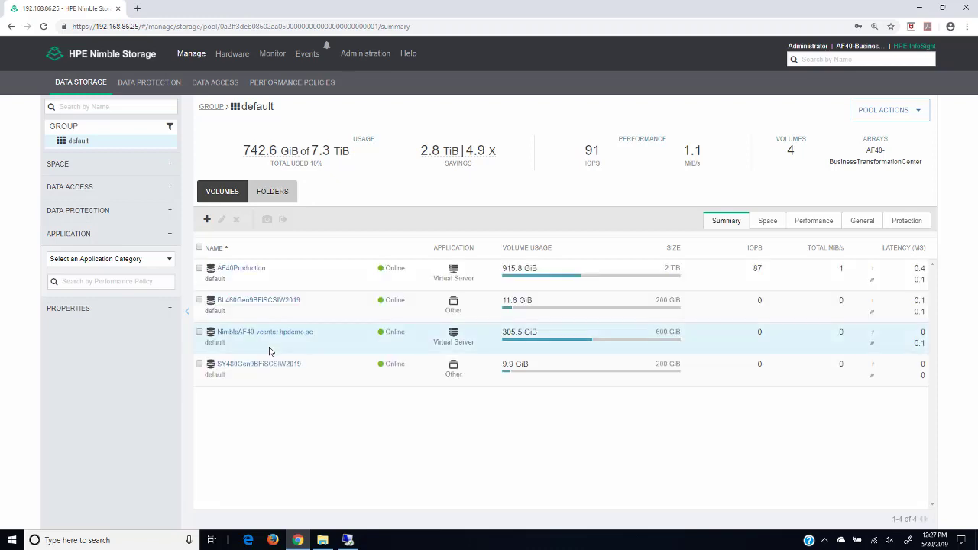
pyautogui.click(889, 113)
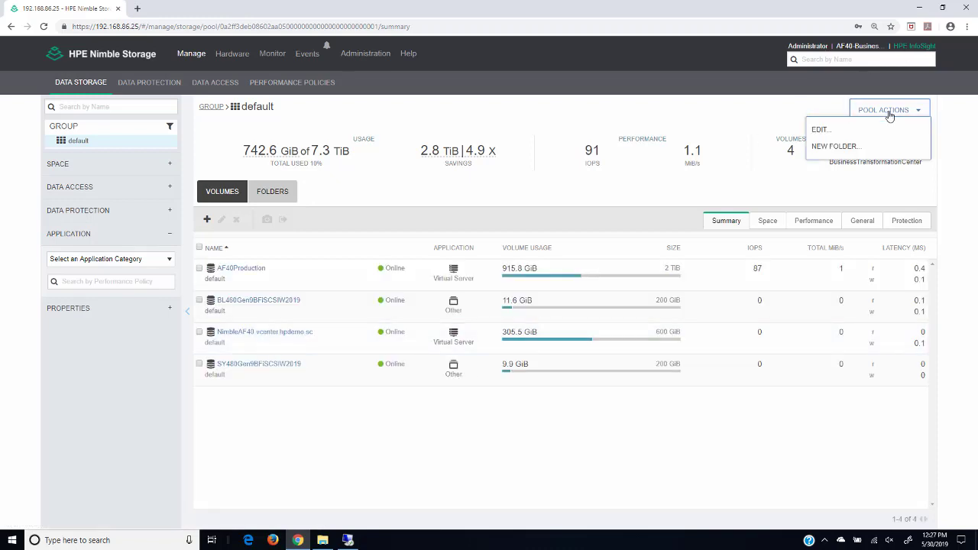
pyautogui.click(820, 130)
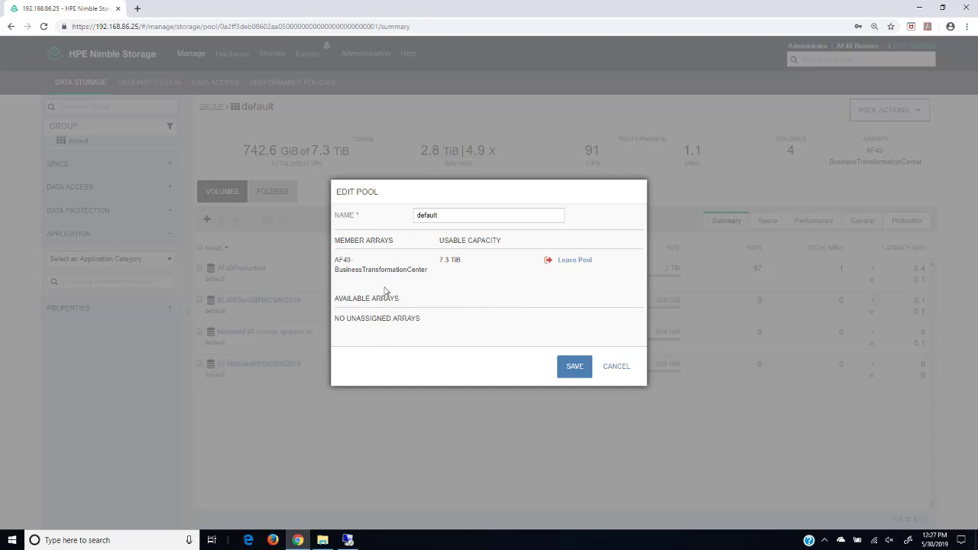
pyautogui.click(609, 367)
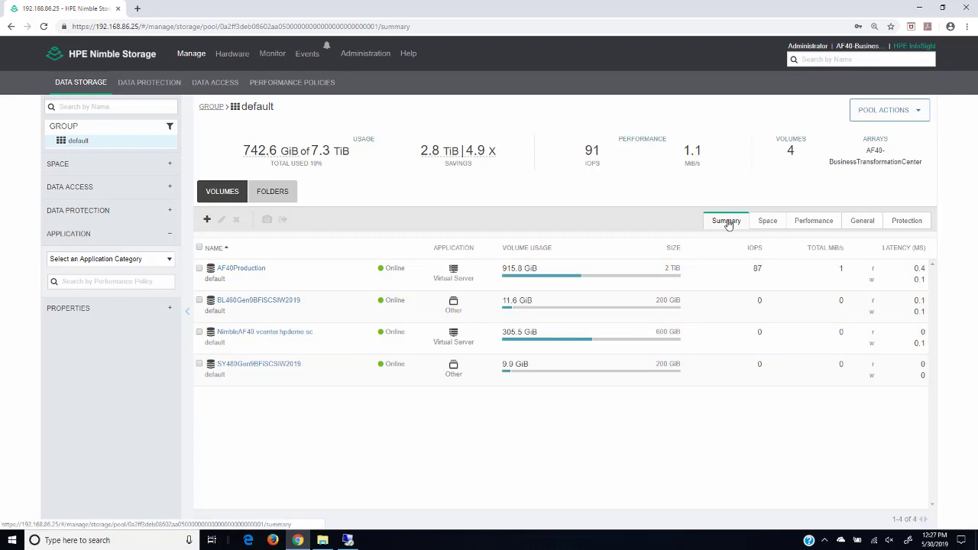
pyautogui.click(768, 220)
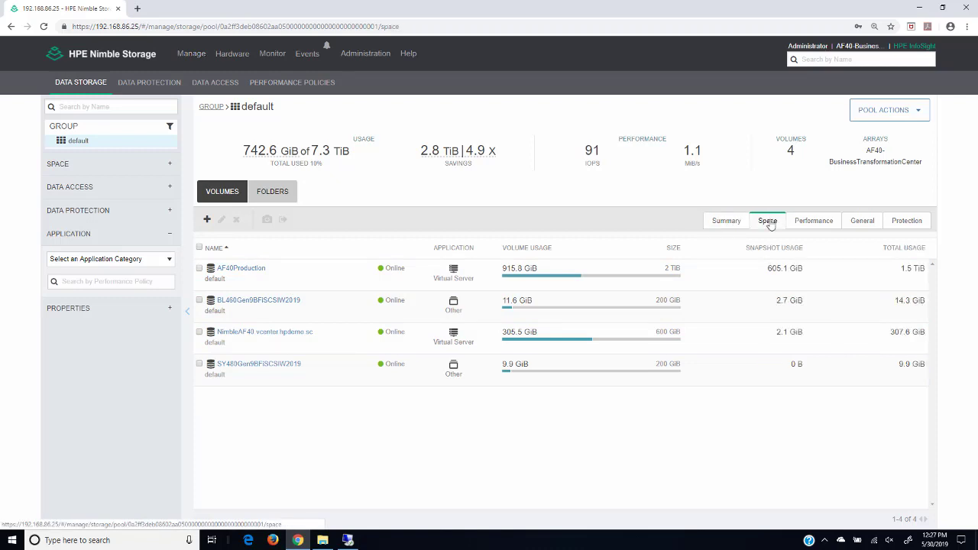
pyautogui.click(811, 224)
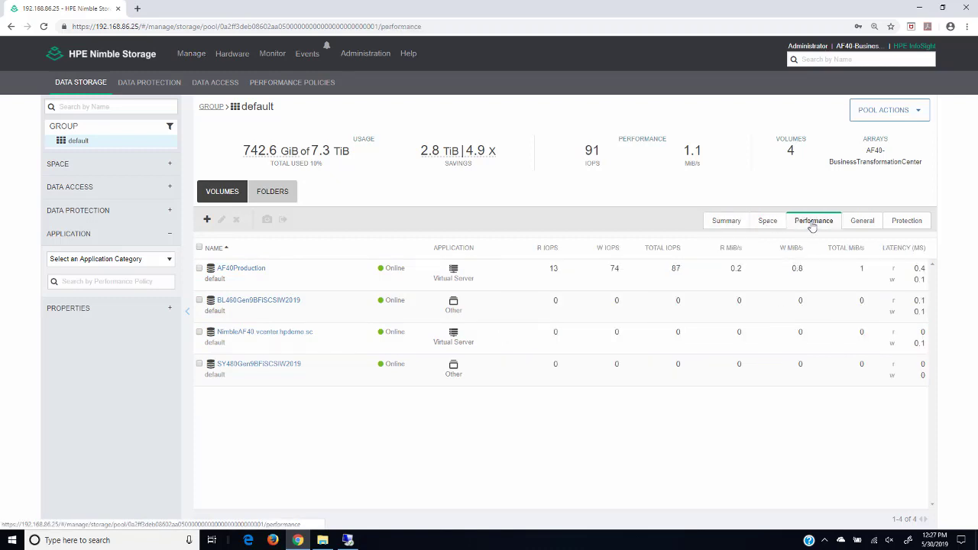
pyautogui.click(866, 225)
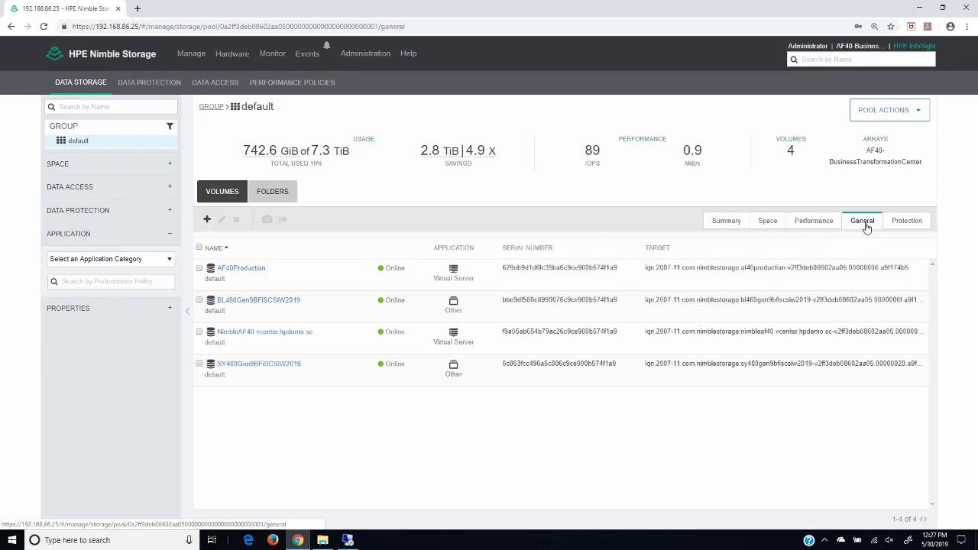
pyautogui.click(905, 227)
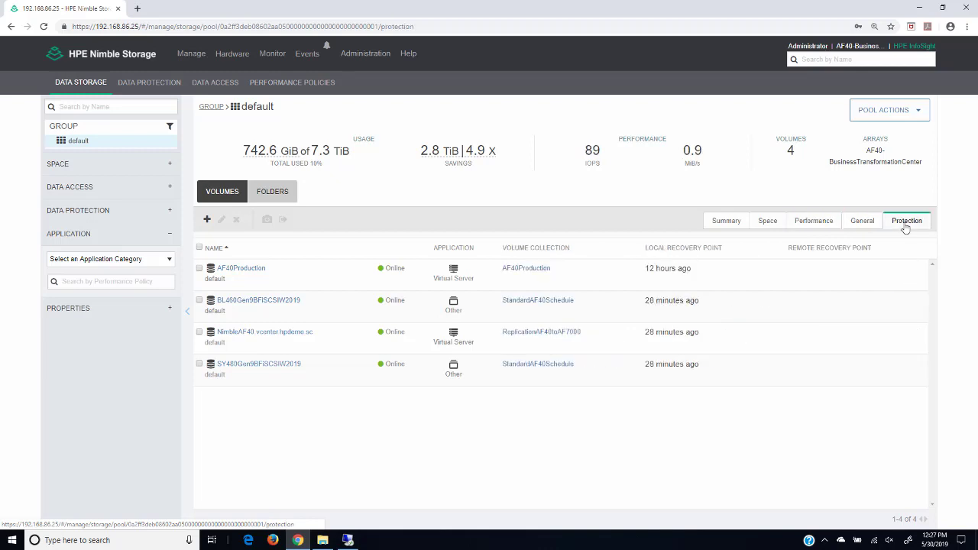
pyautogui.click(723, 225)
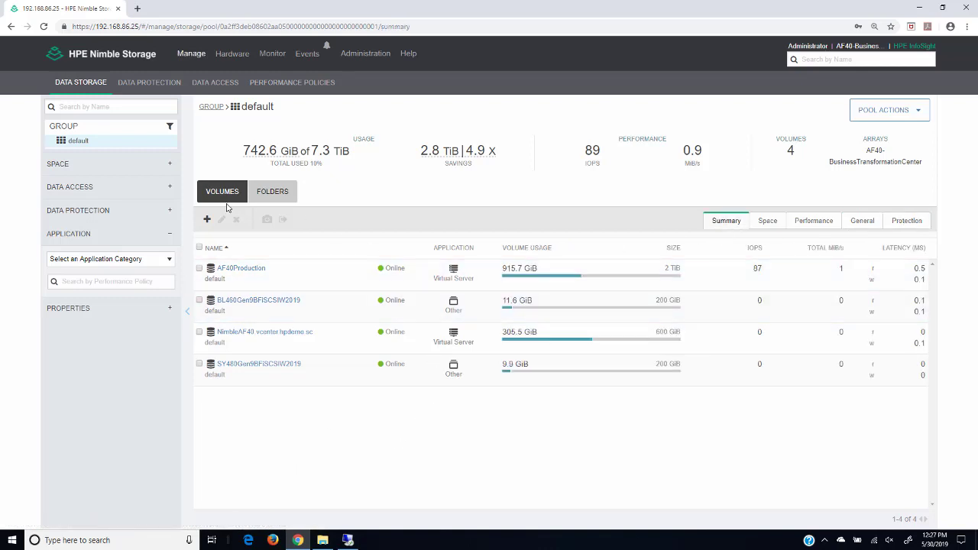
# Step: Begin a new volume named IngramMicro in the default pool, leaving the performance policy unset
pyautogui.click(207, 222)
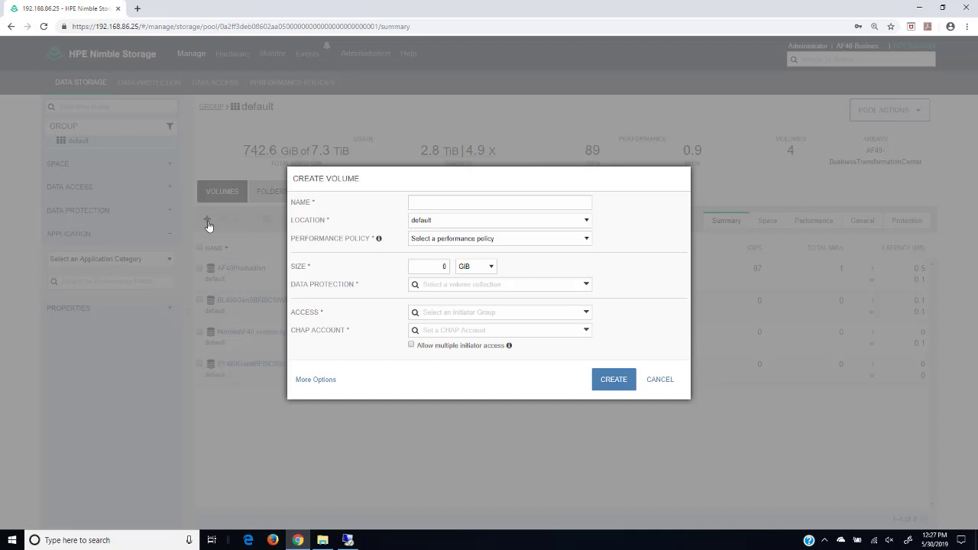
pyautogui.click(419, 204)
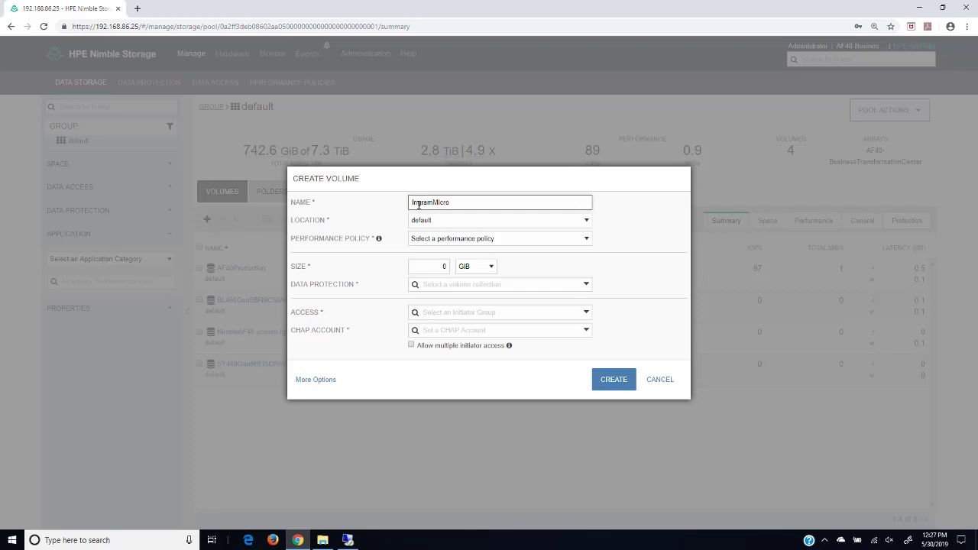
pyautogui.click(424, 220)
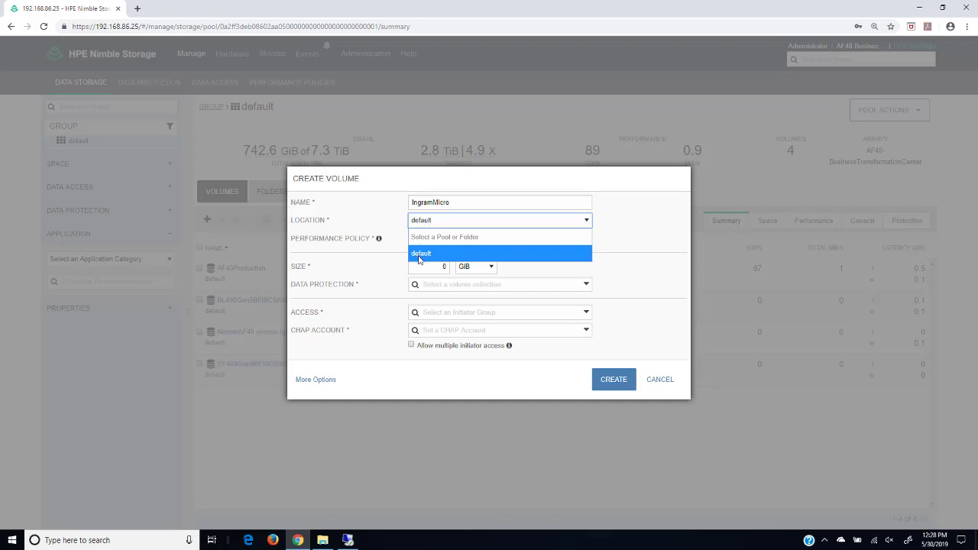
pyautogui.click(419, 253)
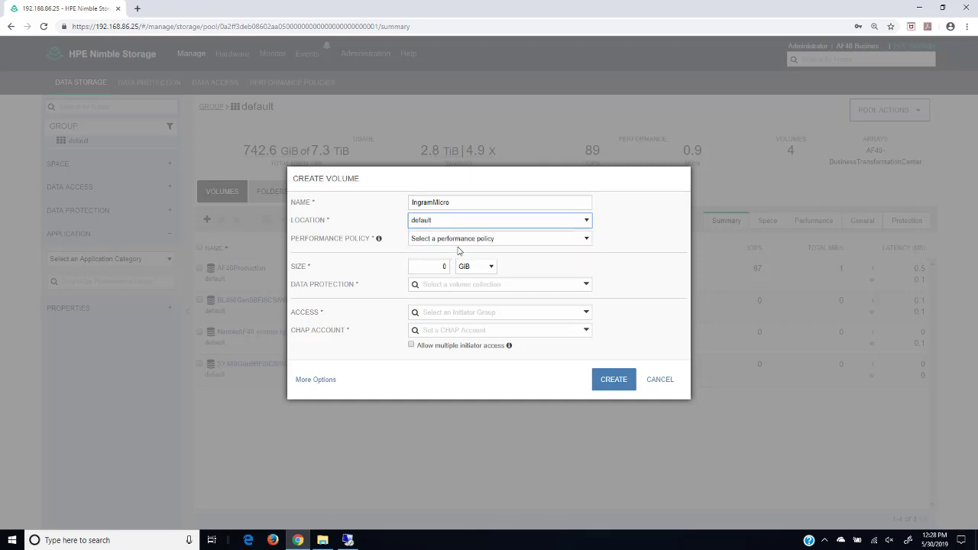
pyautogui.moveTo(380, 240)
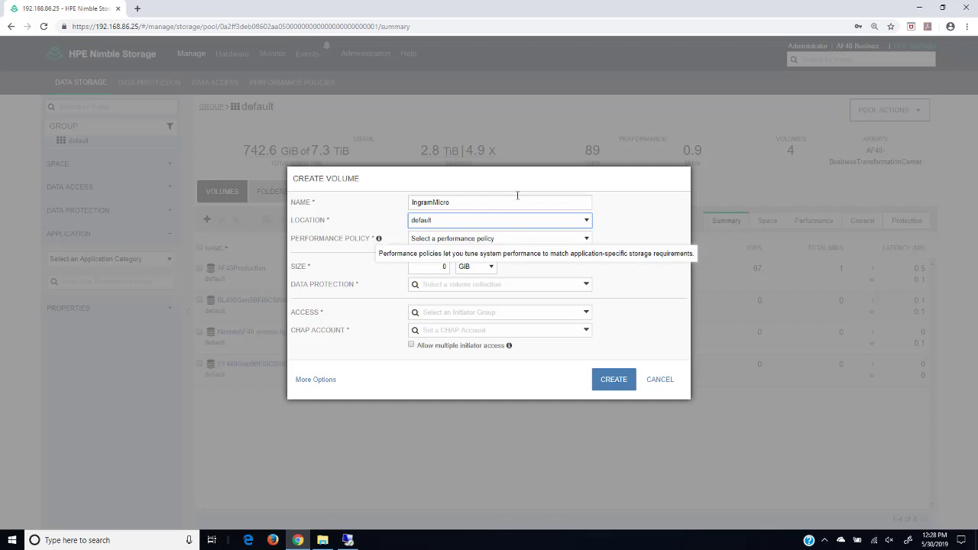
pyautogui.click(586, 238)
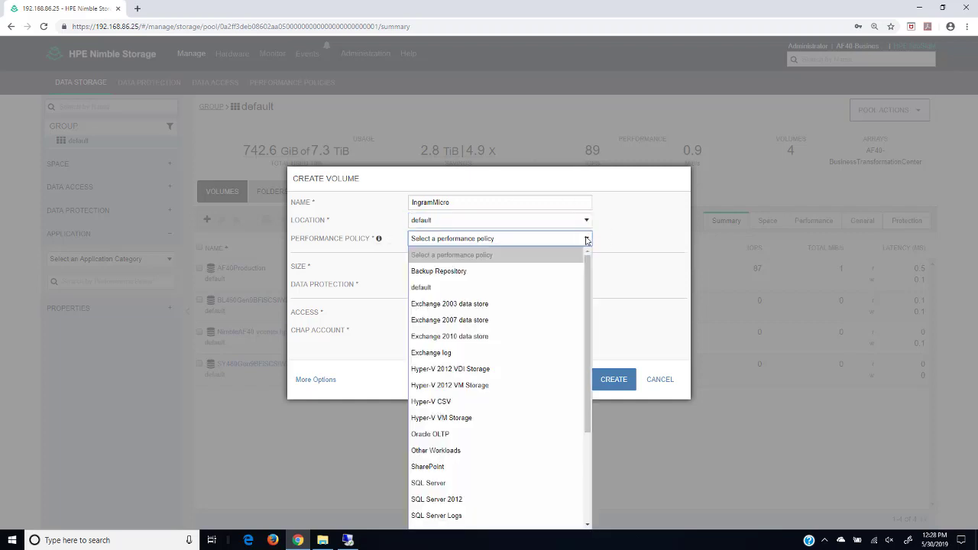
pyautogui.moveTo(590, 277)
pyautogui.mouseDown()
pyautogui.moveTo(590, 367)
pyautogui.moveTo(597, 276)
pyautogui.mouseUp()
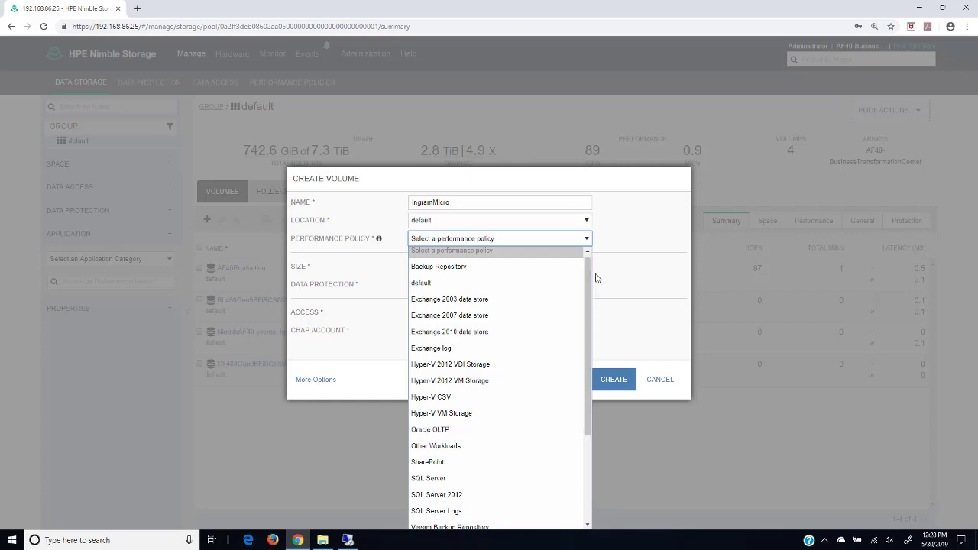
pyautogui.click(614, 313)
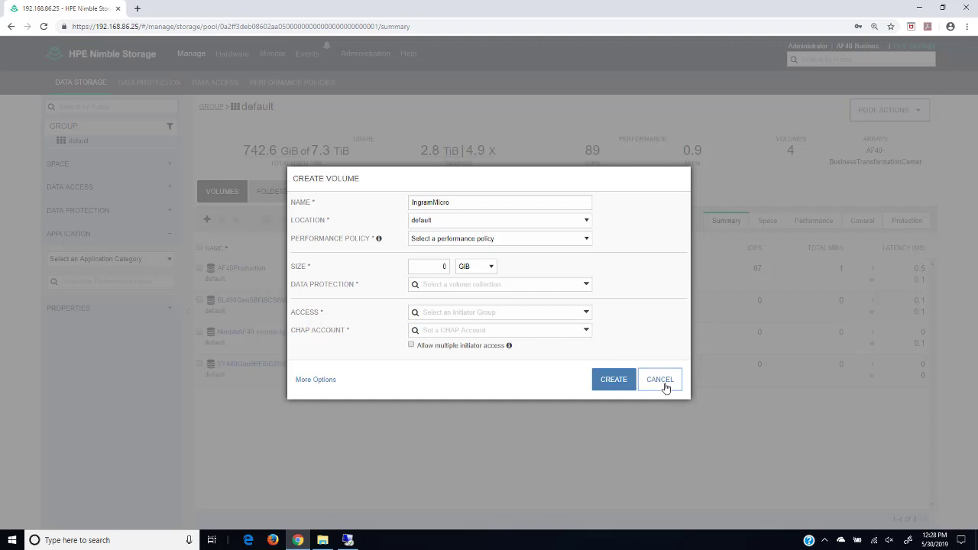
# Step: Cancel the unfinished volume and browse the Performance Policies list, including Backup Repository
pyautogui.click(661, 384)
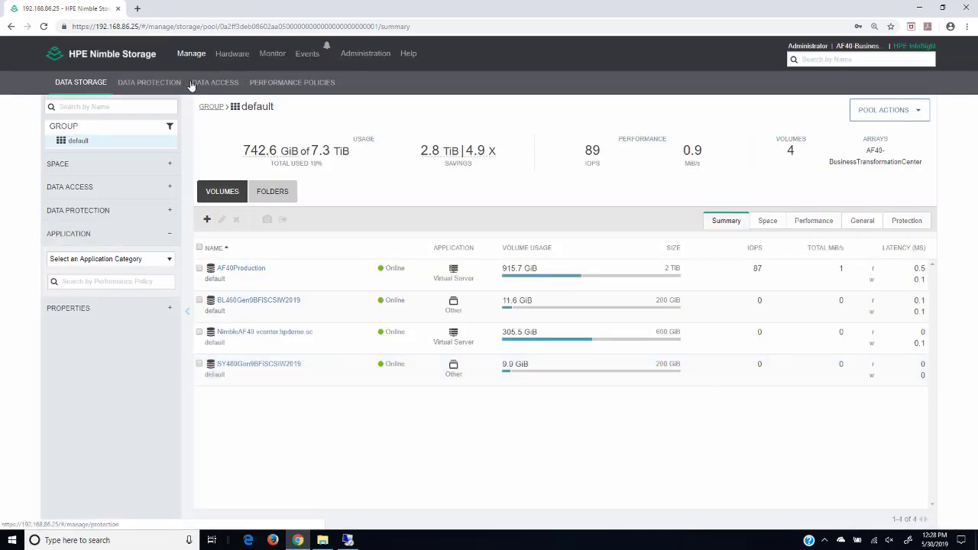
pyautogui.click(291, 83)
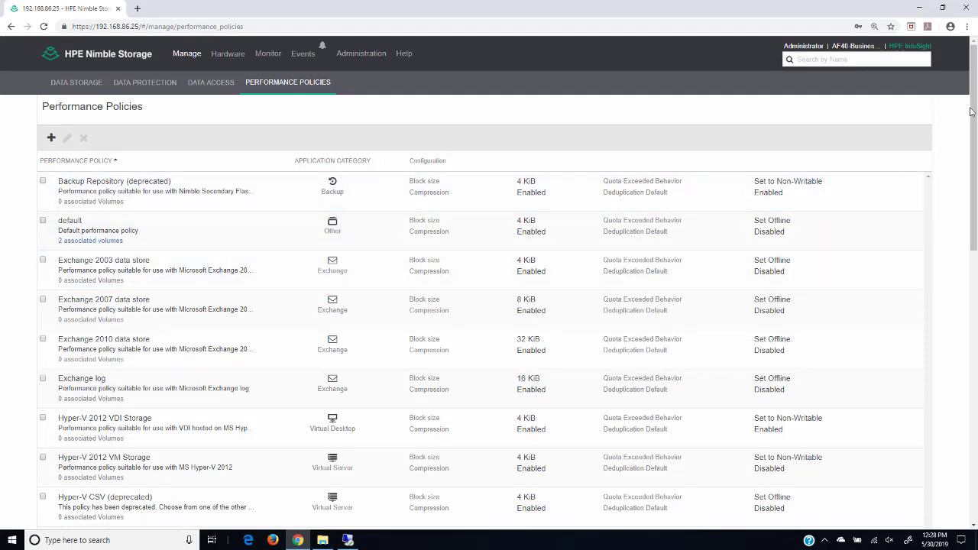
pyautogui.moveTo(971, 111)
pyautogui.mouseDown()
pyautogui.moveTo(975, 306)
pyautogui.moveTo(975, 122)
pyautogui.mouseUp()
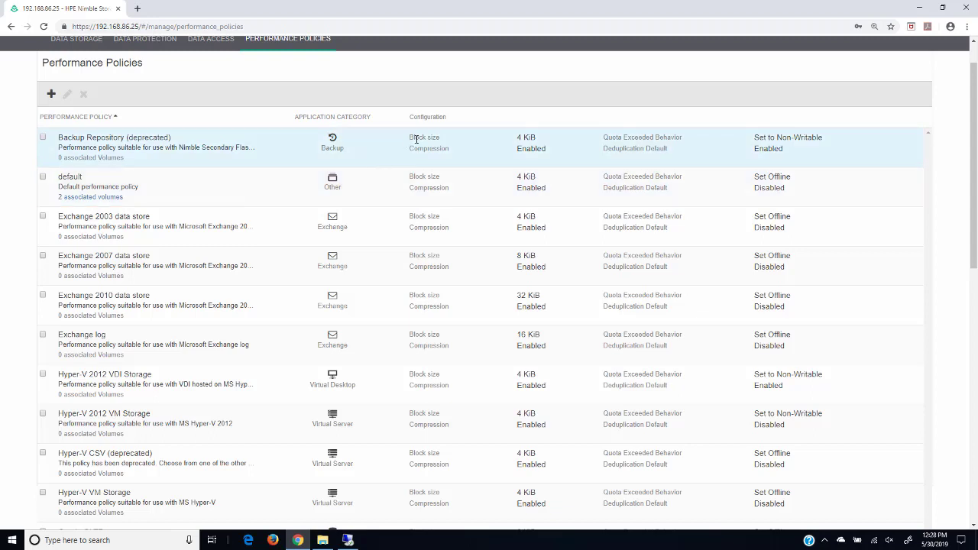
pyautogui.moveTo(411, 137); pyautogui.dragTo(501, 162)
pyautogui.click(479, 164)
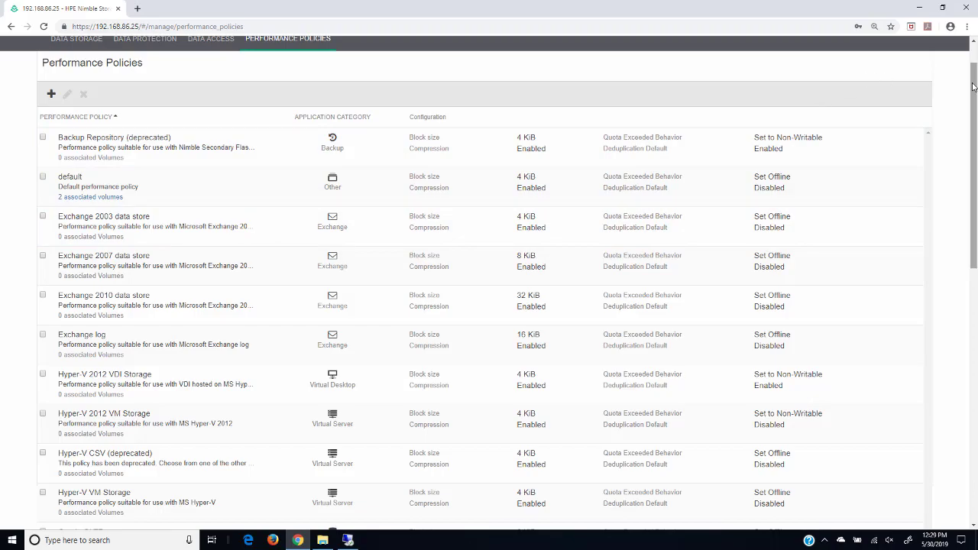
pyautogui.moveTo(974, 86); pyautogui.dragTo(972, 50)
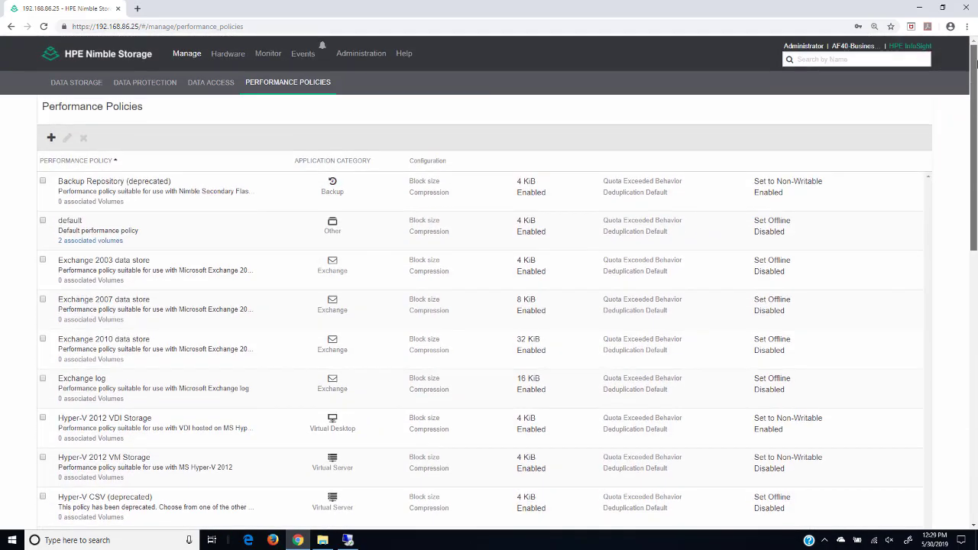
pyautogui.click(51, 137)
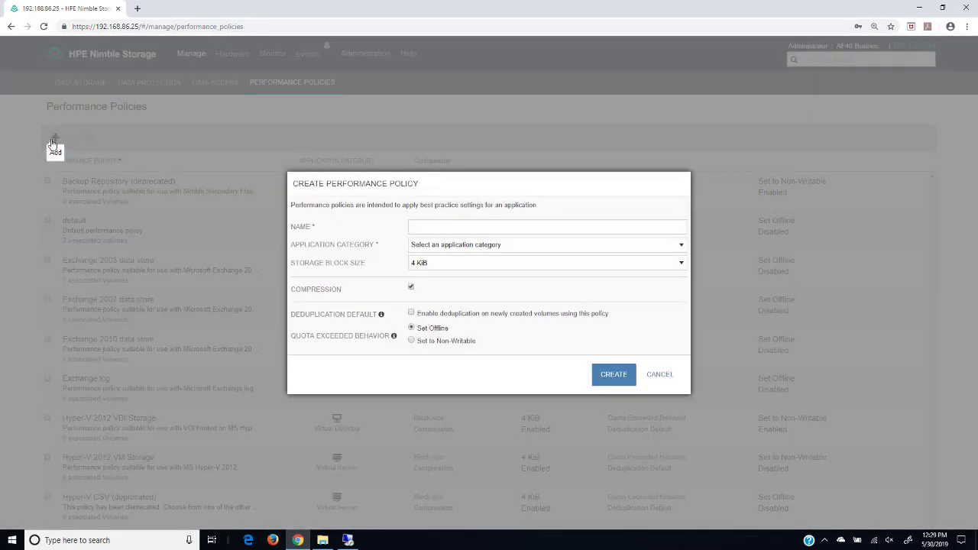
pyautogui.click(427, 228)
pyautogui.write('Ingr')
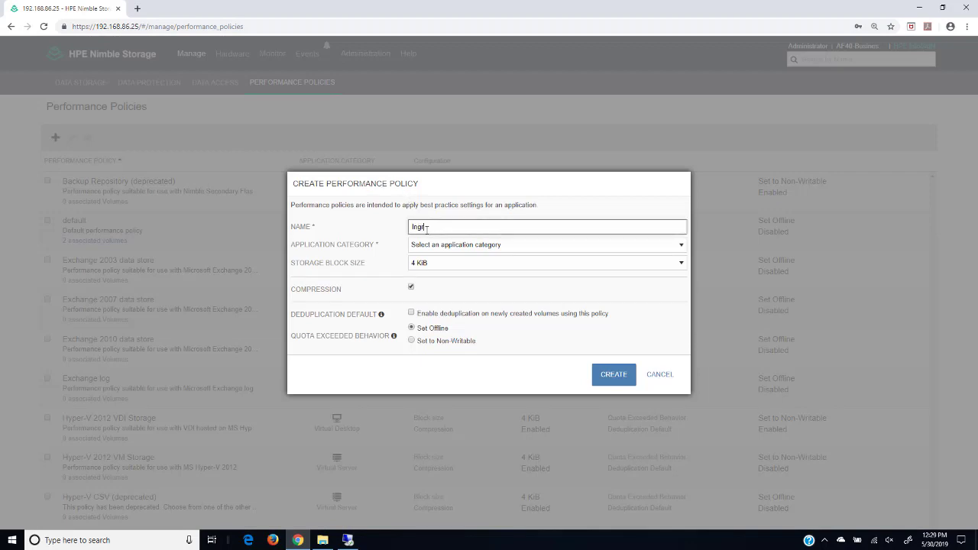
pyautogui.write('amMicro')
pyautogui.click(446, 246)
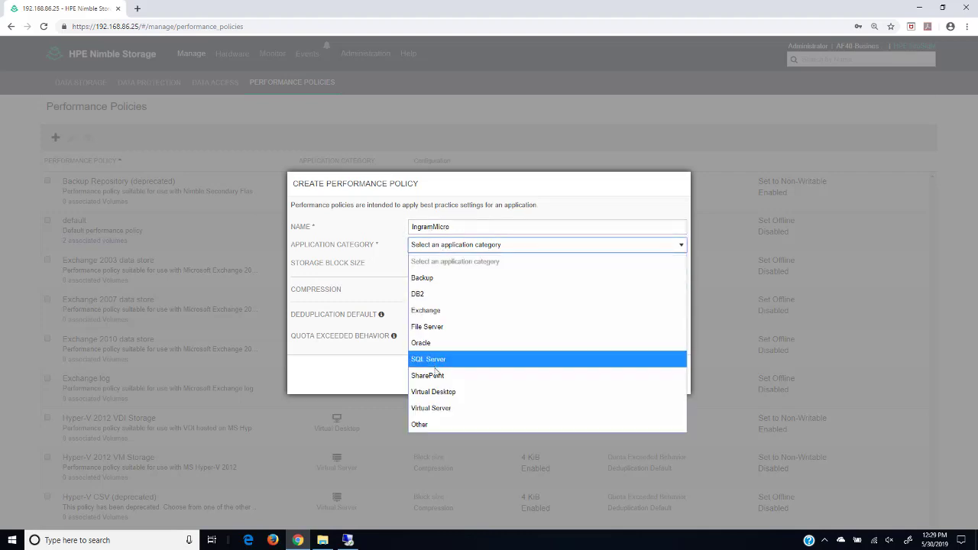
pyautogui.click(438, 407)
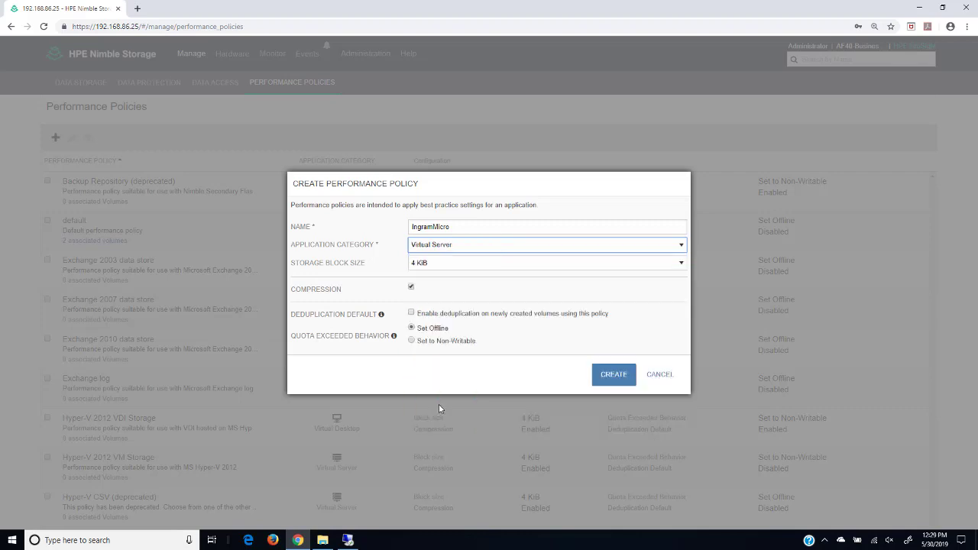
pyautogui.click(444, 265)
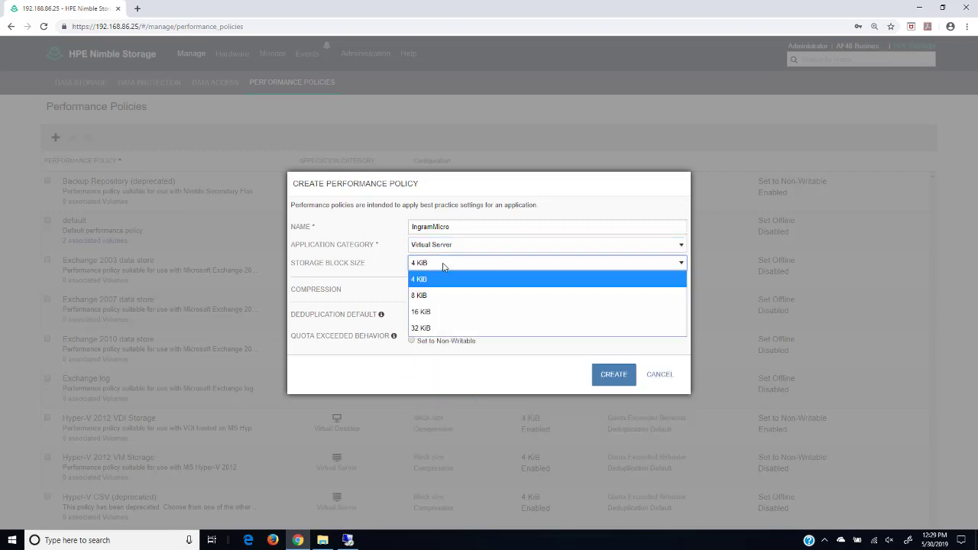
pyautogui.click(444, 266)
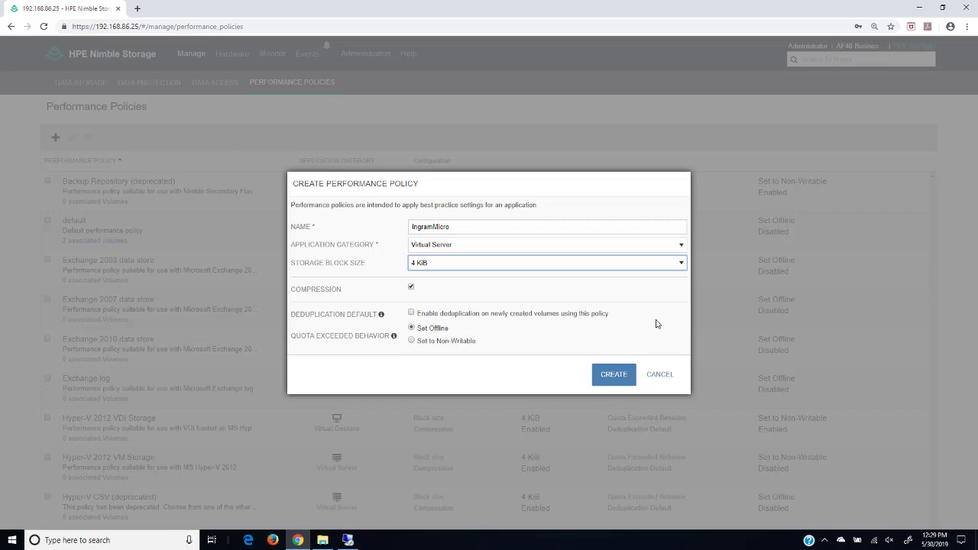
pyautogui.click(657, 376)
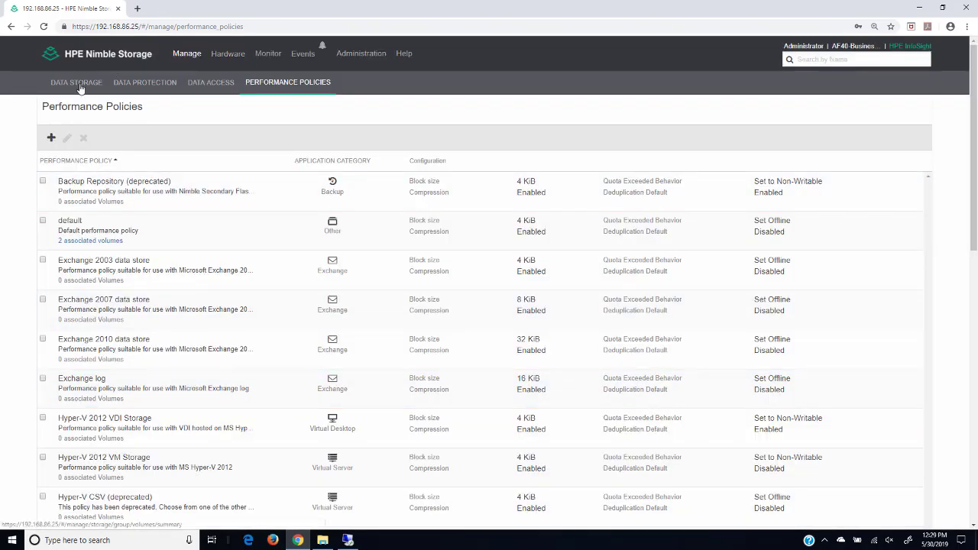
# Step: Return to the volume list and start a new IngramMicro volume in the default pool
pyautogui.click(80, 83)
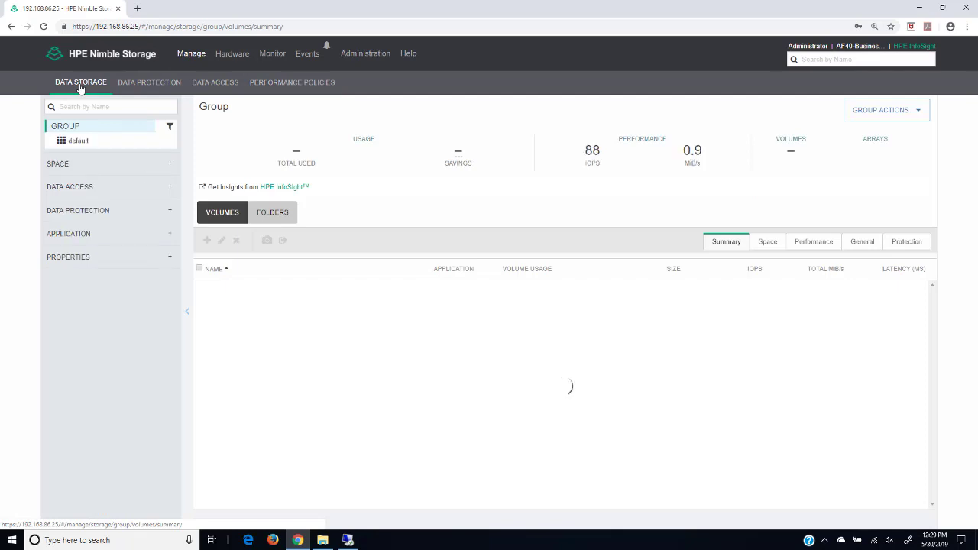
pyautogui.click(206, 239)
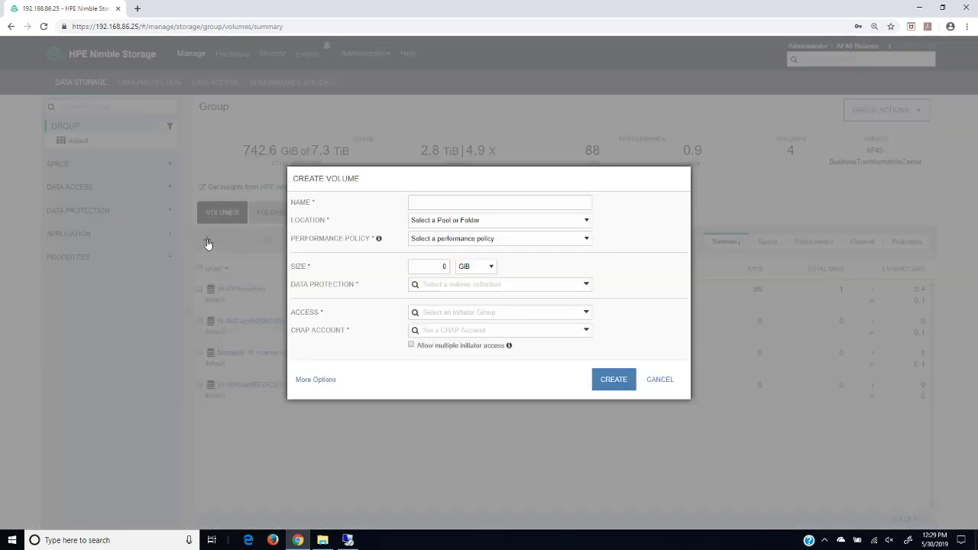
pyautogui.click(417, 203)
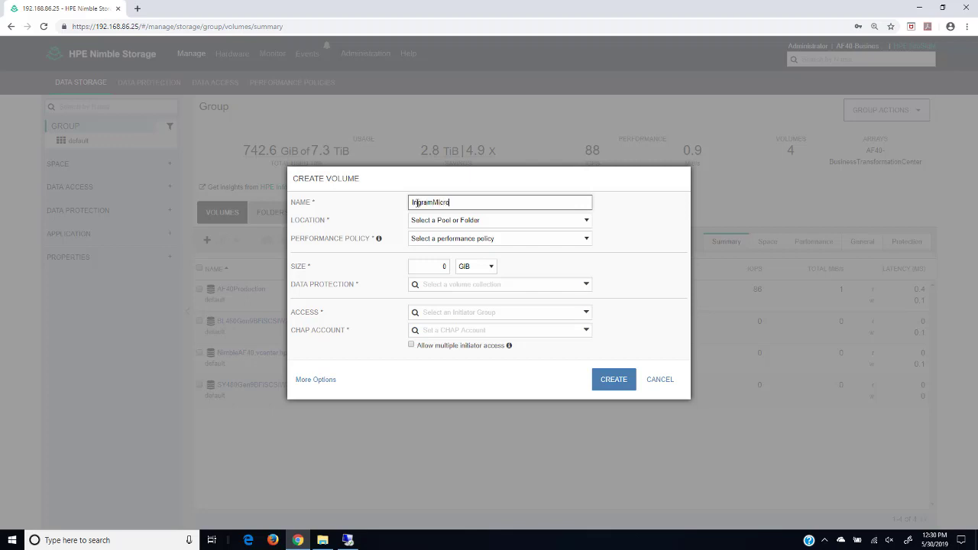
pyautogui.write('IngramMicro')
pyautogui.click(455, 222)
pyautogui.click(428, 252)
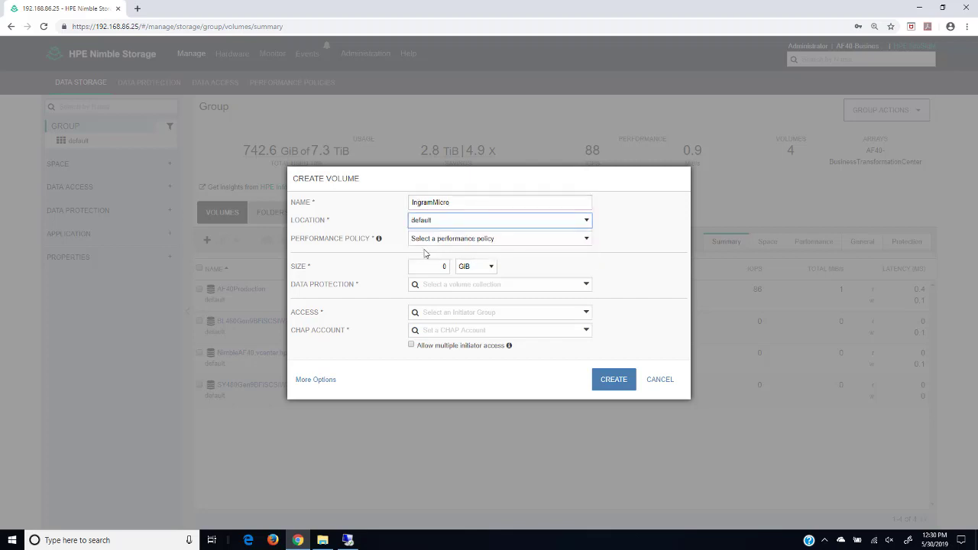
# Step: Choose Windows File Server policy and 100 GiB size, check Data Protection, then cancel the volume
pyautogui.click(430, 240)
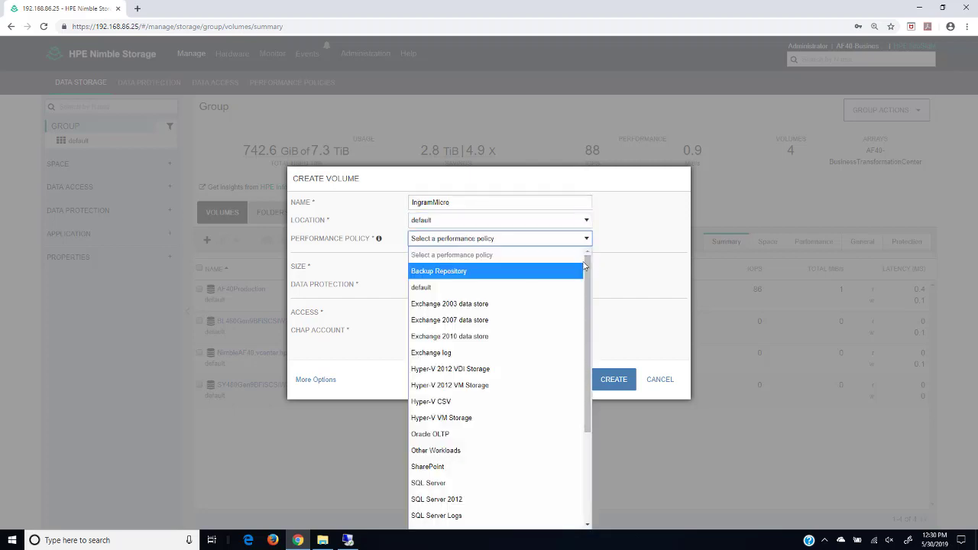
pyautogui.moveTo(590, 277); pyautogui.dragTo(594, 408)
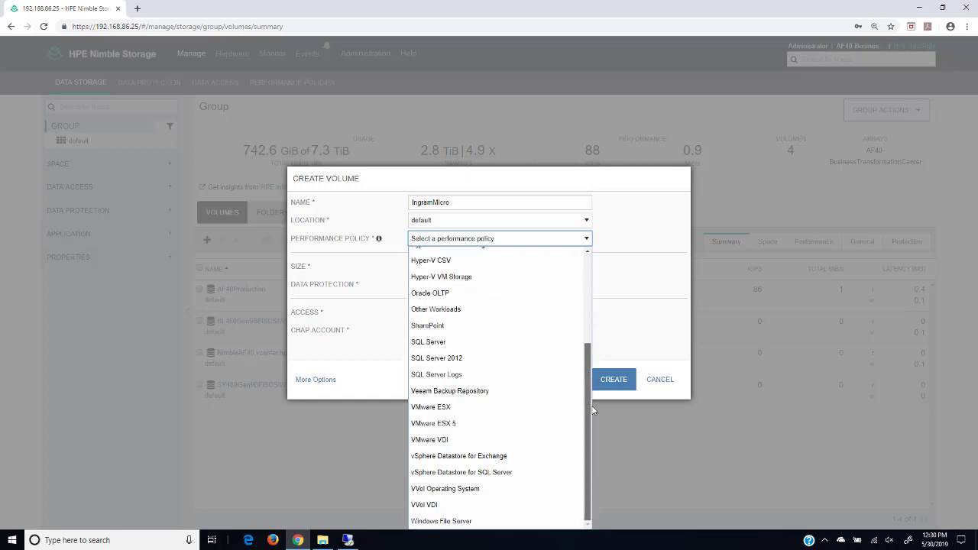
pyautogui.click(458, 522)
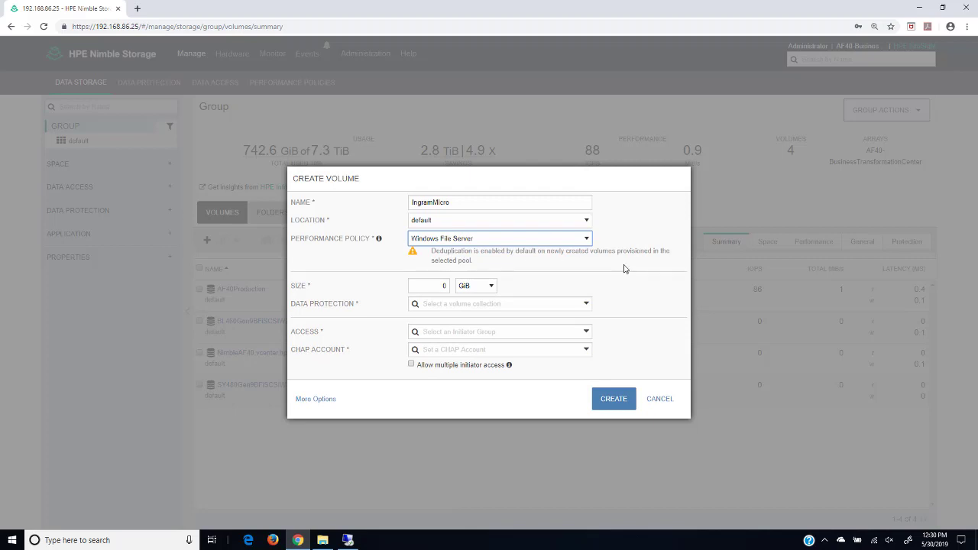
pyautogui.click(425, 286)
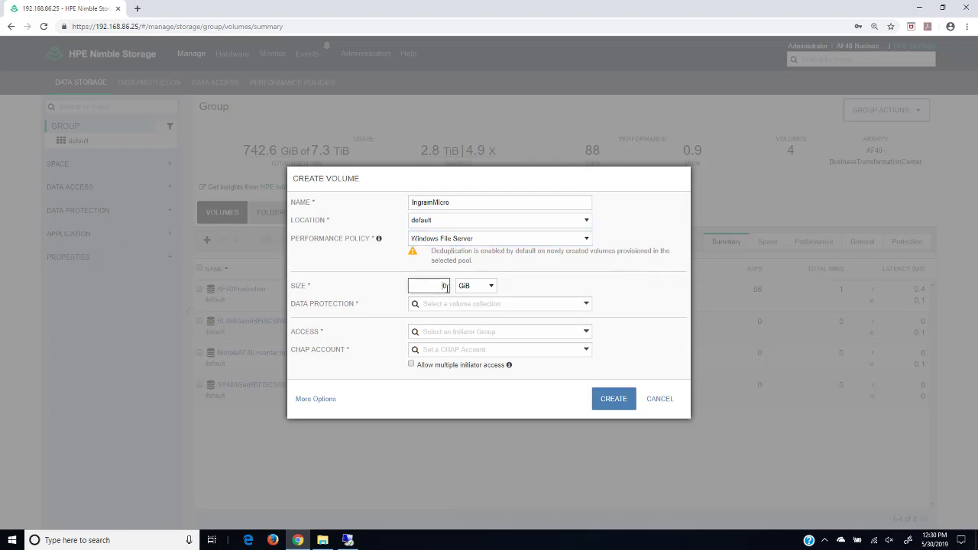
pyautogui.write('100')
pyautogui.click(646, 291)
pyautogui.click(586, 305)
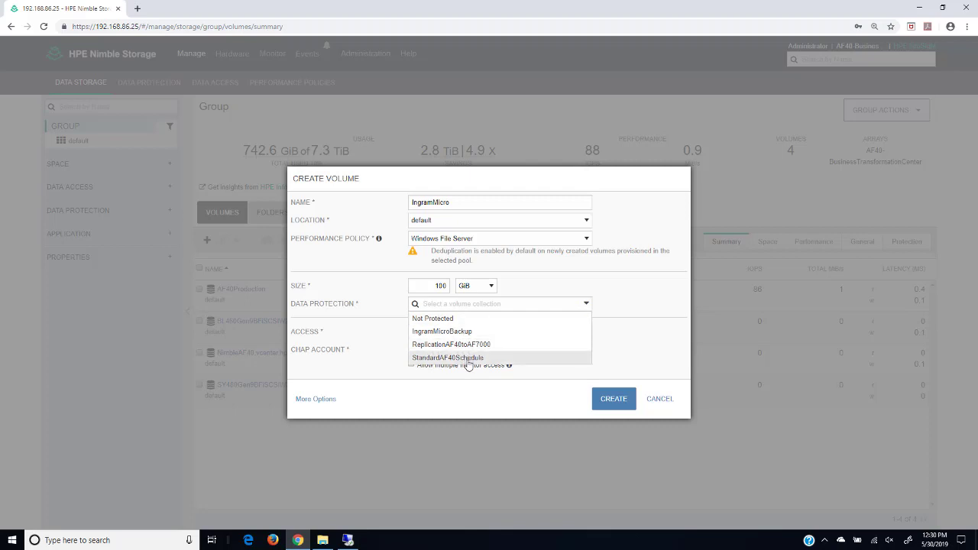
pyautogui.click(661, 406)
pyautogui.click(660, 399)
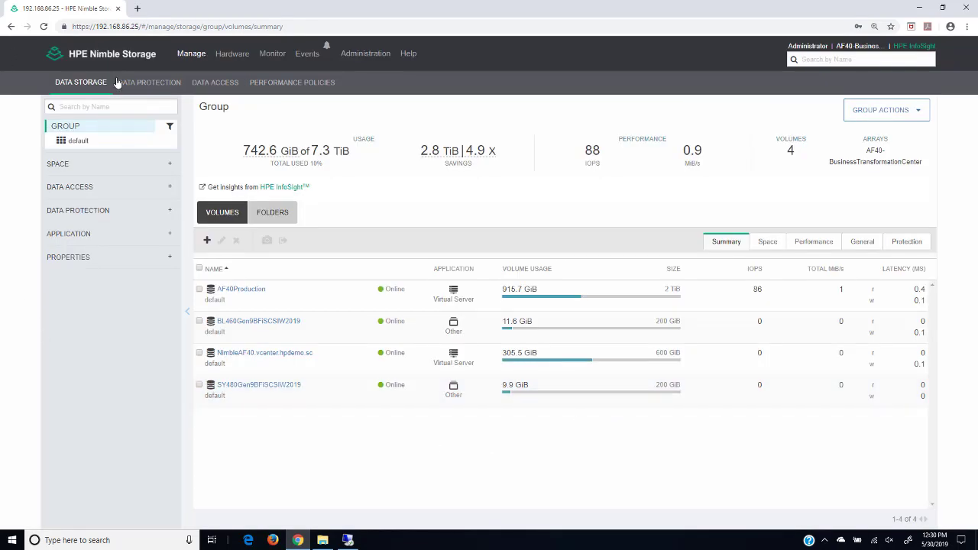
# Step: Open the Data Protection tab to view the Volume Collections page
pyautogui.click(143, 87)
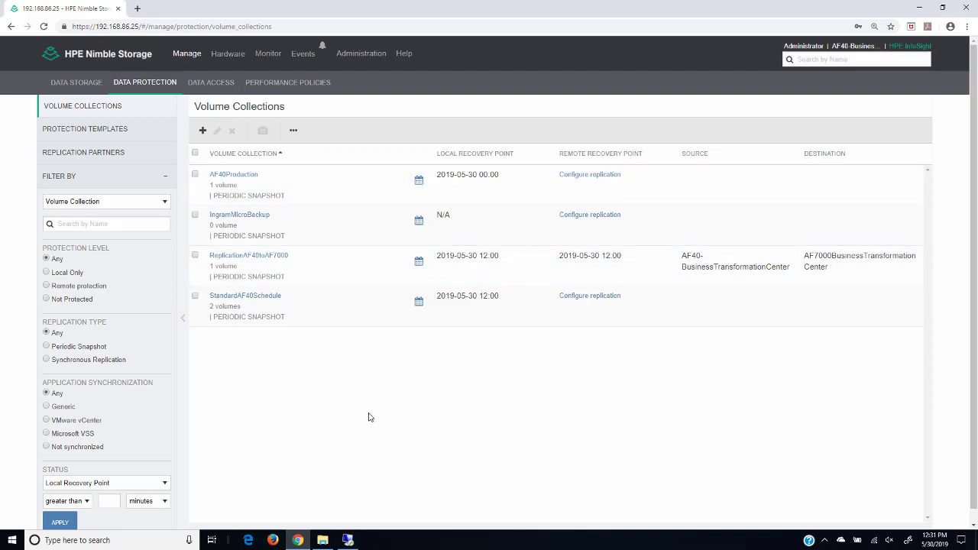
# Step: Start volume collection IngramMicroProtection with no protection template, replication None and synchronization None
pyautogui.click(203, 131)
pyautogui.click(233, 183)
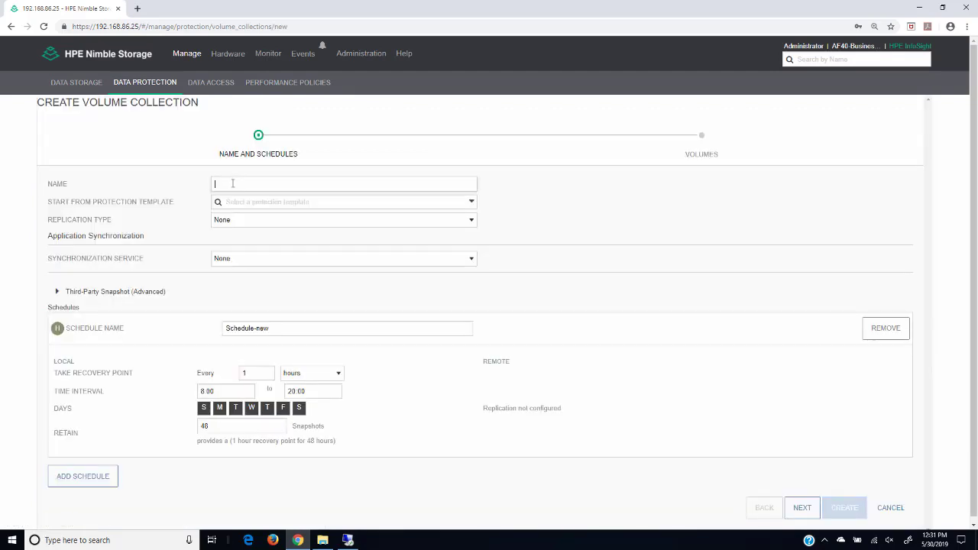
pyautogui.write('Ing')
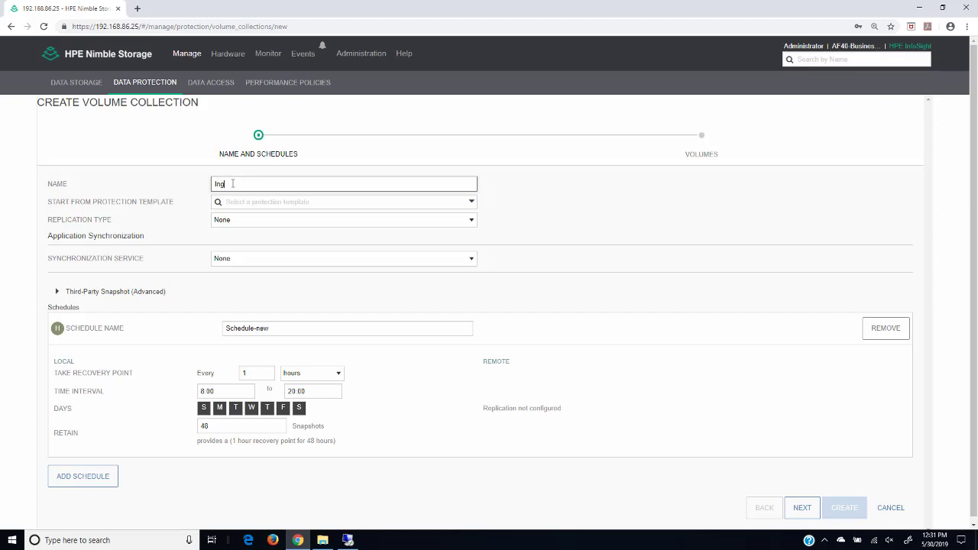
pyautogui.write('ramMicroProtection')
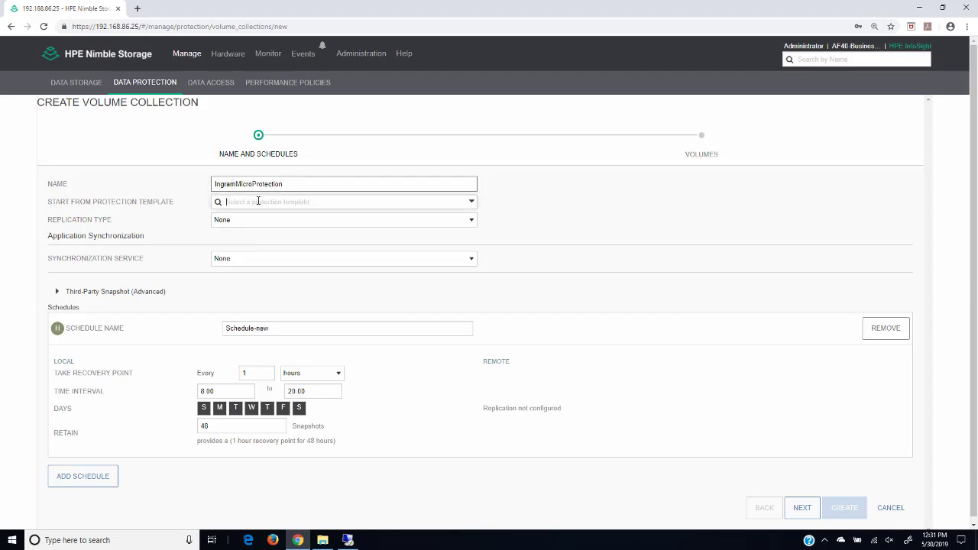
pyautogui.click(258, 201)
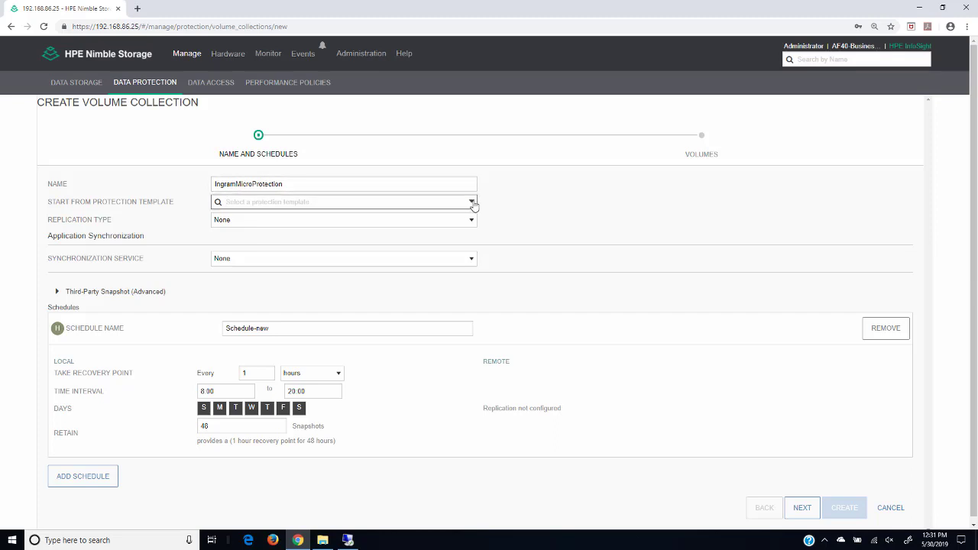
pyautogui.click(472, 201)
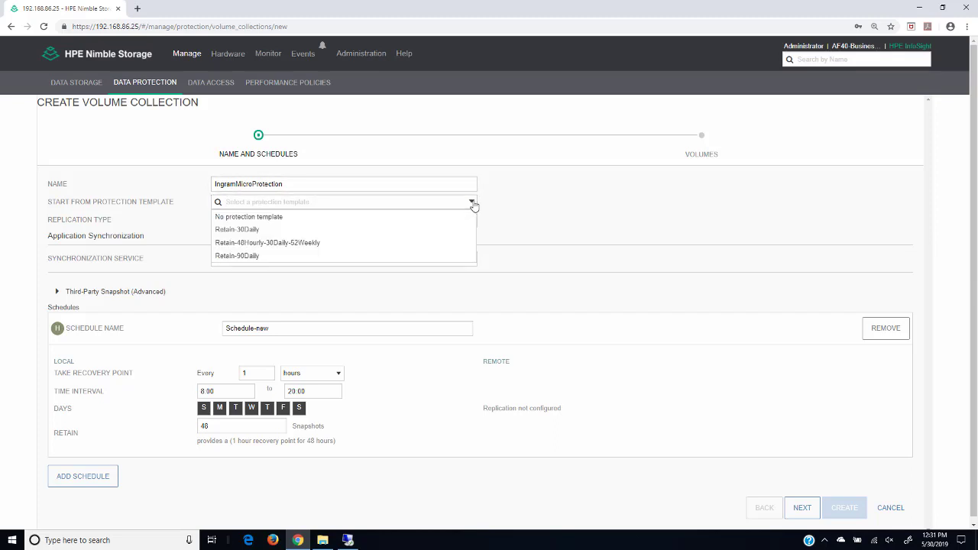
pyautogui.click(277, 217)
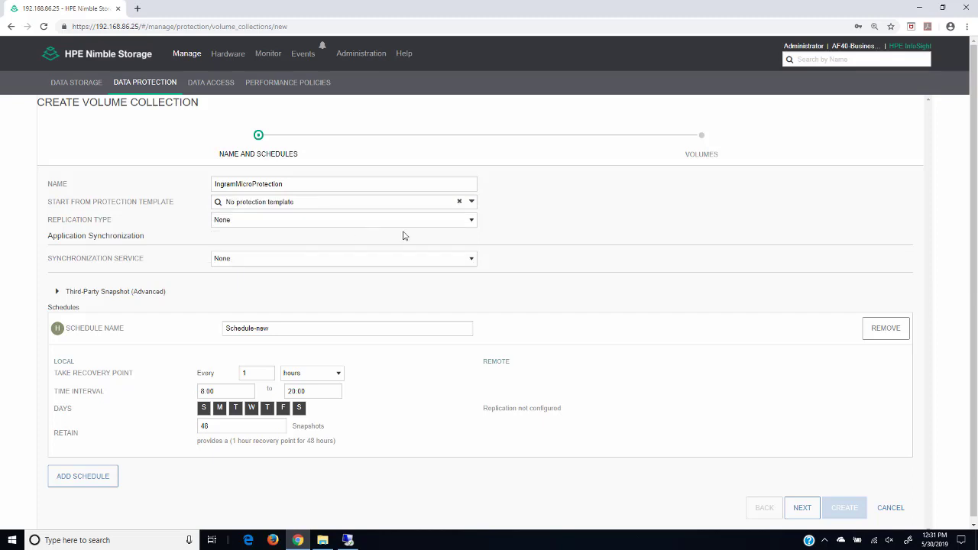
pyautogui.click(472, 221)
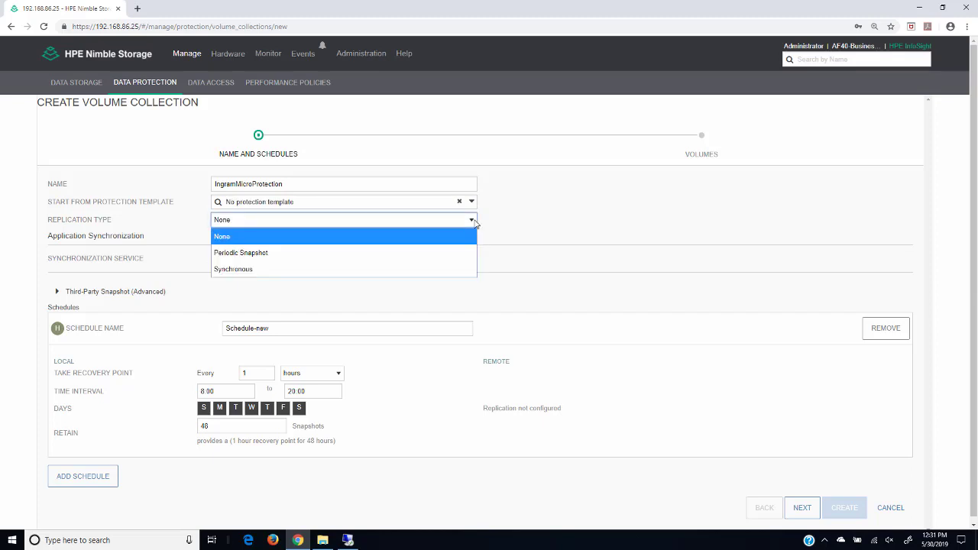
pyautogui.click(474, 222)
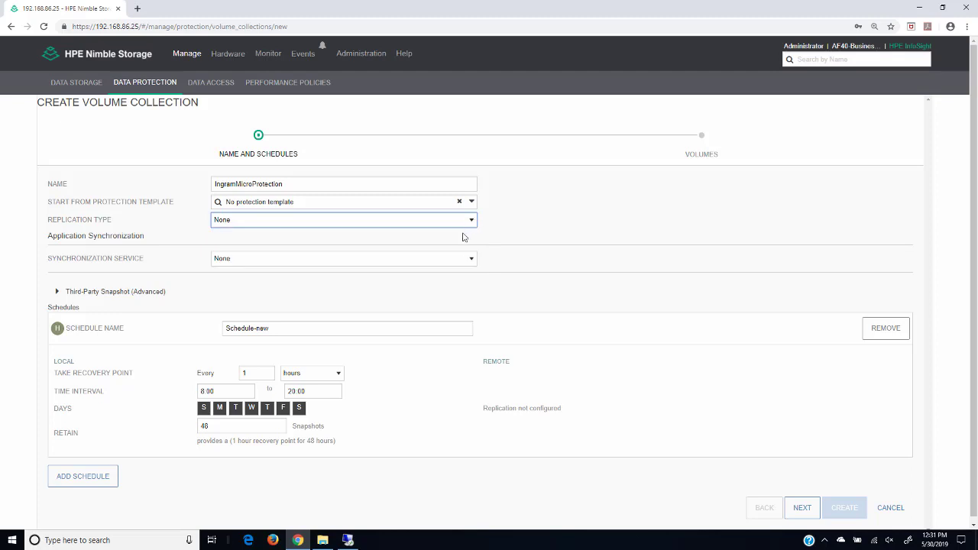
pyautogui.click(471, 260)
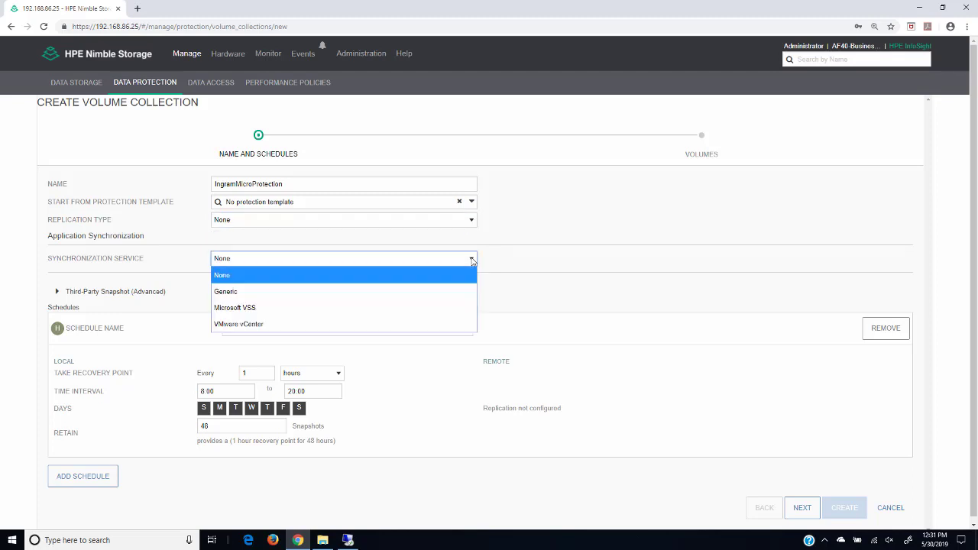
pyautogui.click(471, 260)
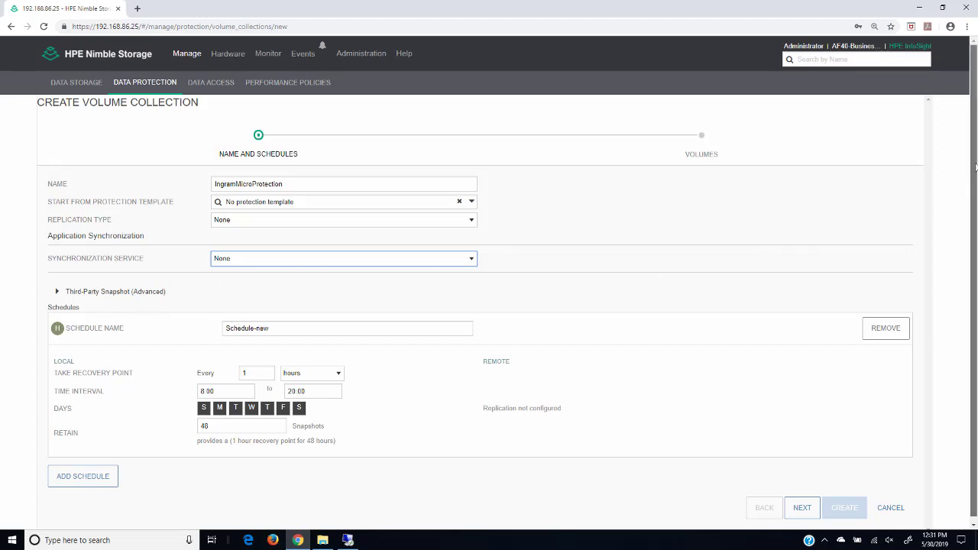
# Step: Rename the first schedule to Schedule-Hour and select its Retain value for replacement
pyautogui.scroll(-1, 969, 167)
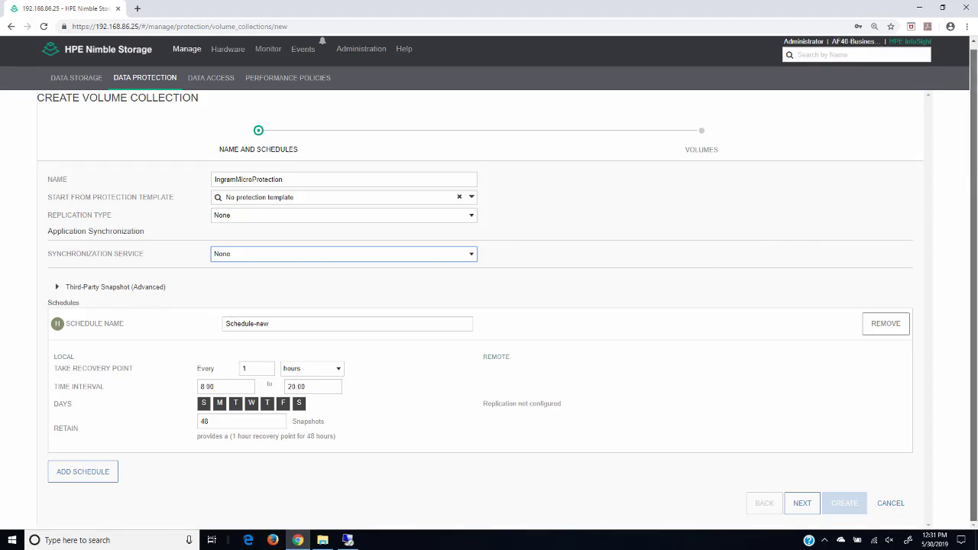
pyautogui.click(271, 324)
pyautogui.press('BackSpace')
pyautogui.press('BackSpace')
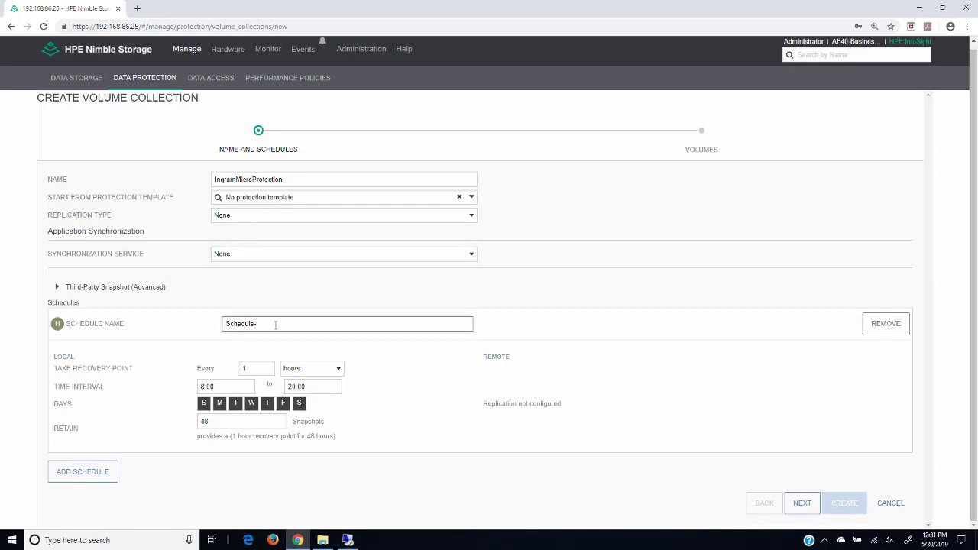
pyautogui.write('Hour')
pyautogui.moveTo(244, 420); pyautogui.dragTo(197, 422)
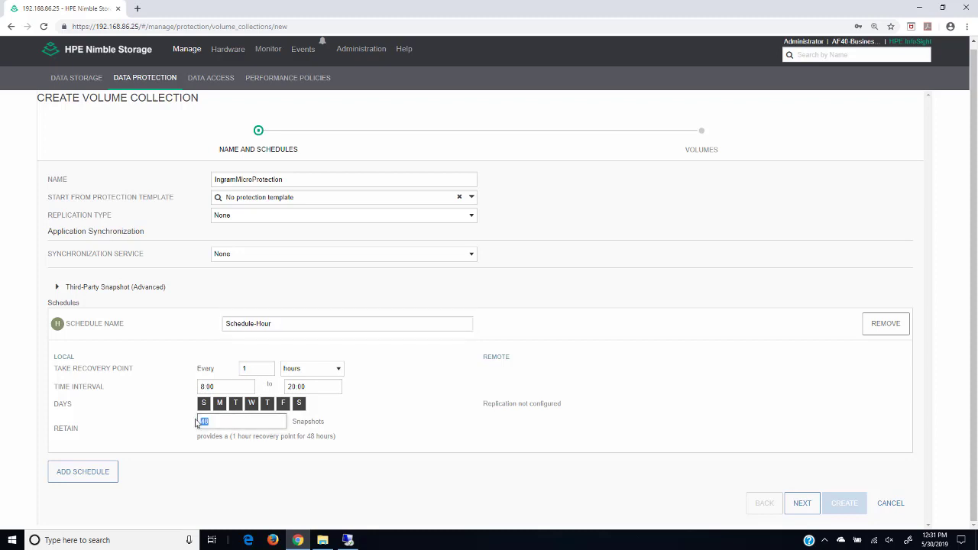
# Step: Set Schedule-Hour to retain 20 and add a second schedule named Schedule-Day
pyautogui.write('20')
pyautogui.click(77, 471)
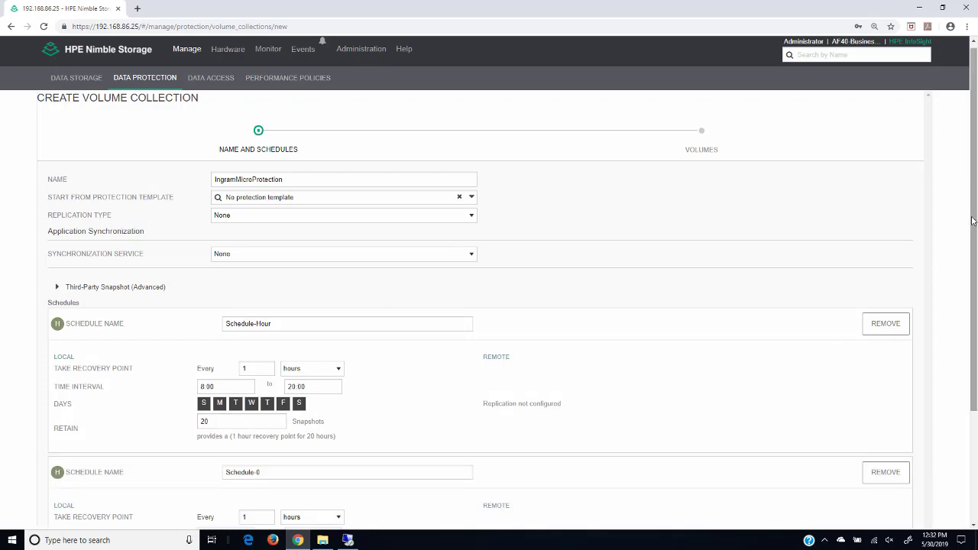
pyautogui.scroll(-3, 898, 298)
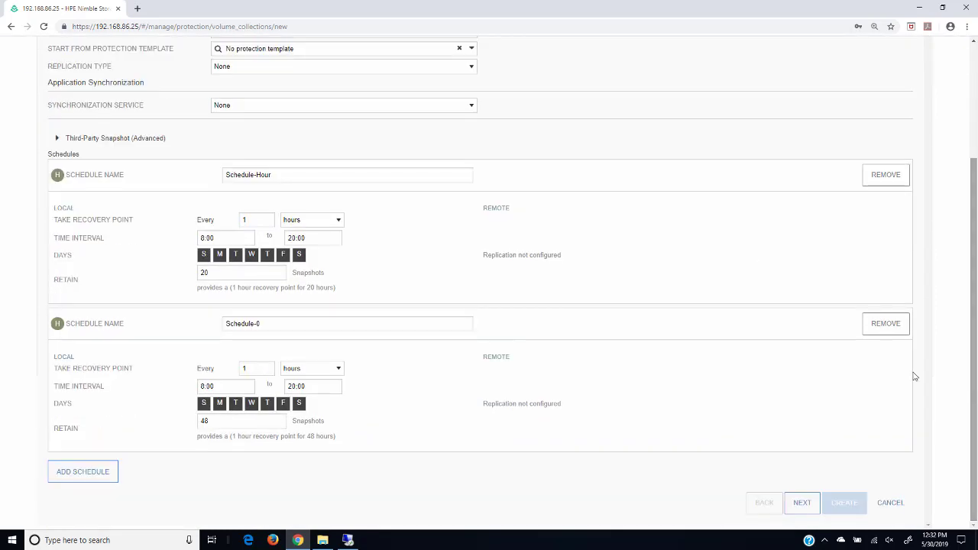
pyautogui.click(272, 324)
pyautogui.write('Day')
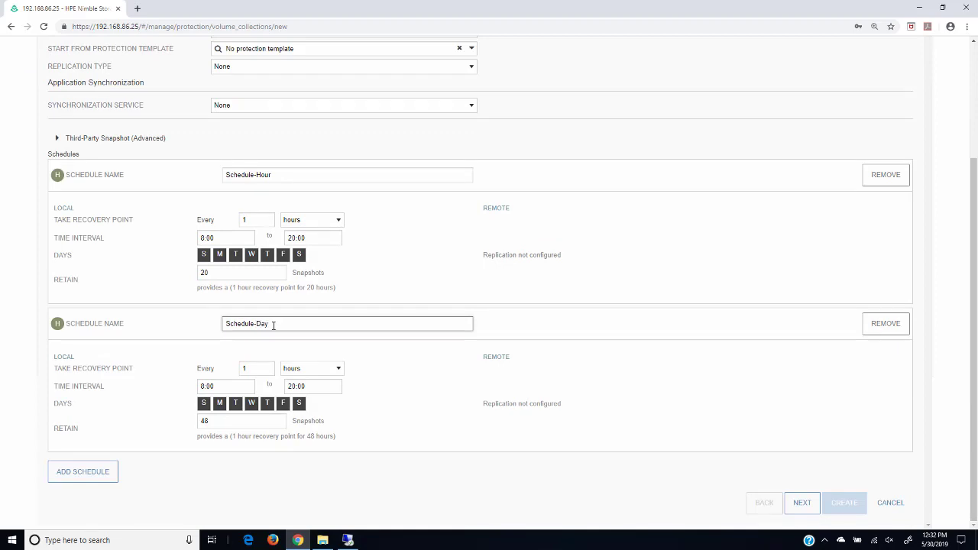
# Step: Make Schedule-Day run daily Monday to Friday, retaining 5 snapshots
pyautogui.click(339, 369)
pyautogui.click(304, 418)
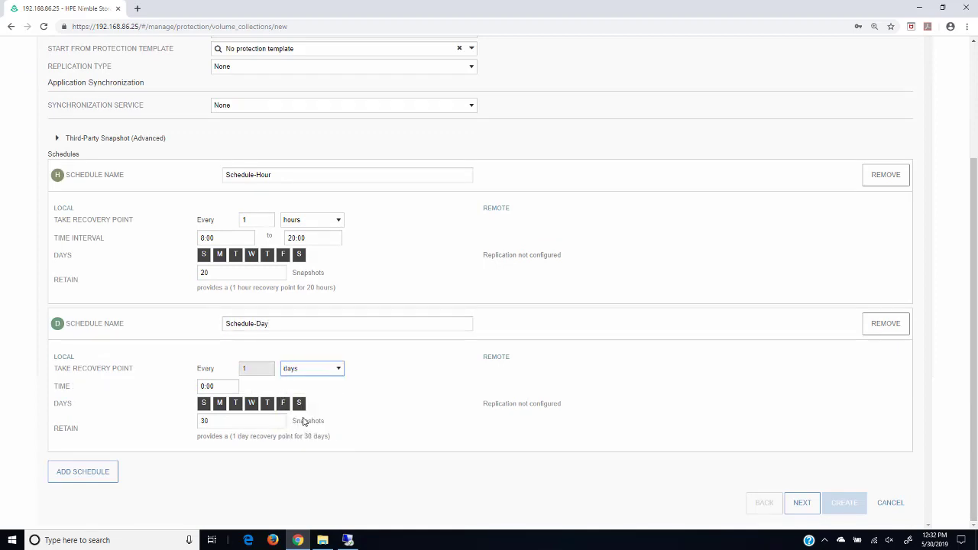
pyautogui.click(300, 403)
pyautogui.click(204, 404)
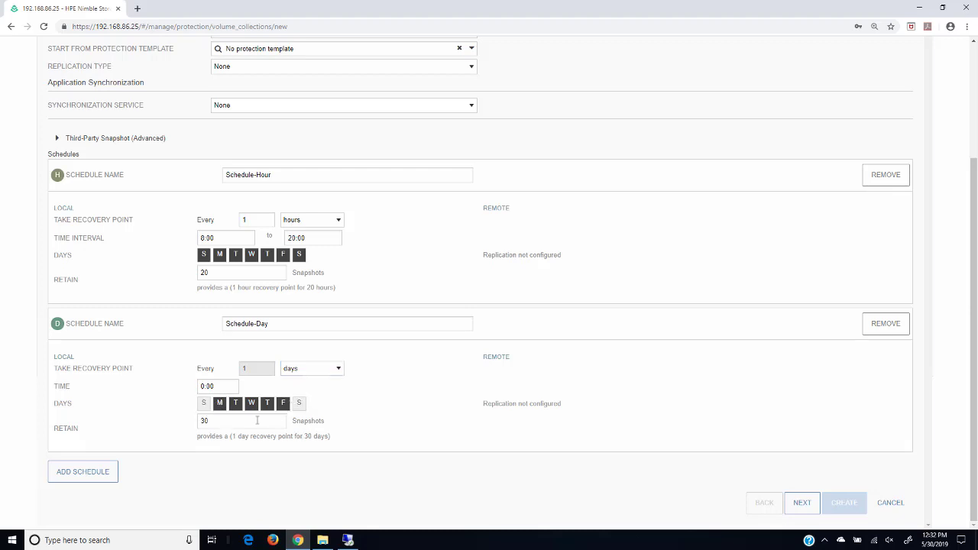
pyautogui.moveTo(224, 421); pyautogui.dragTo(201, 423)
pyautogui.write('5')
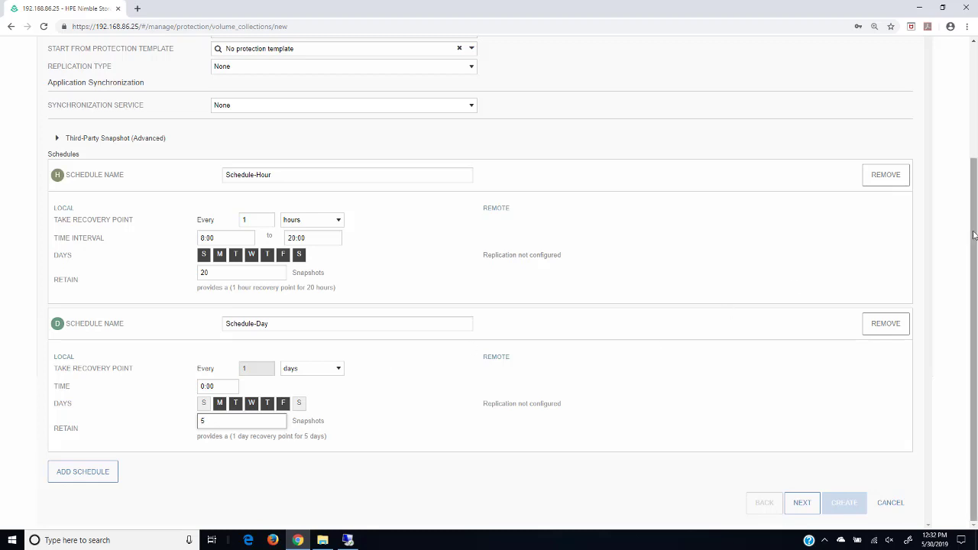
# Step: Add a weekly Saturday schedule named Schedule-Week that retains 12 snapshots
pyautogui.click(89, 473)
pyautogui.click(267, 475)
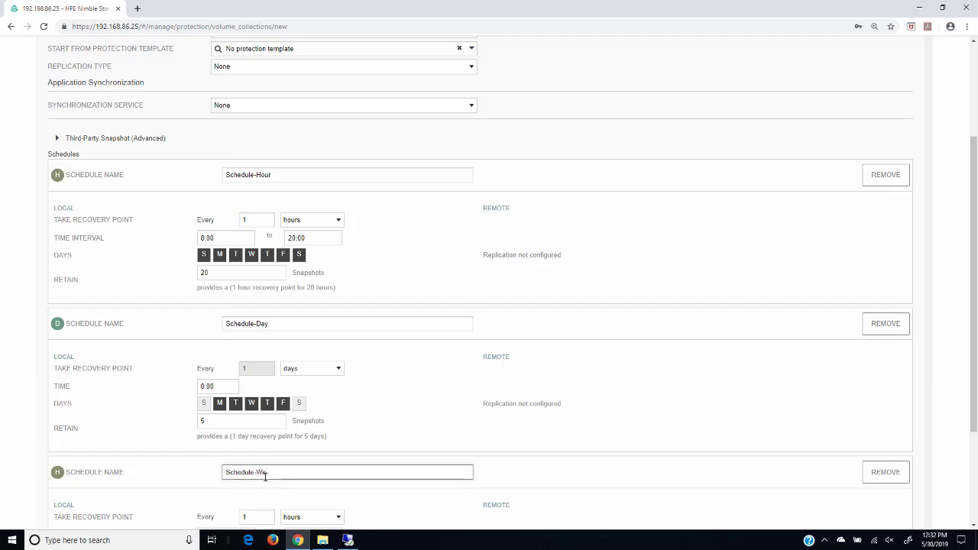
pyautogui.write('Week')
pyautogui.scroll(-2, 972, 291)
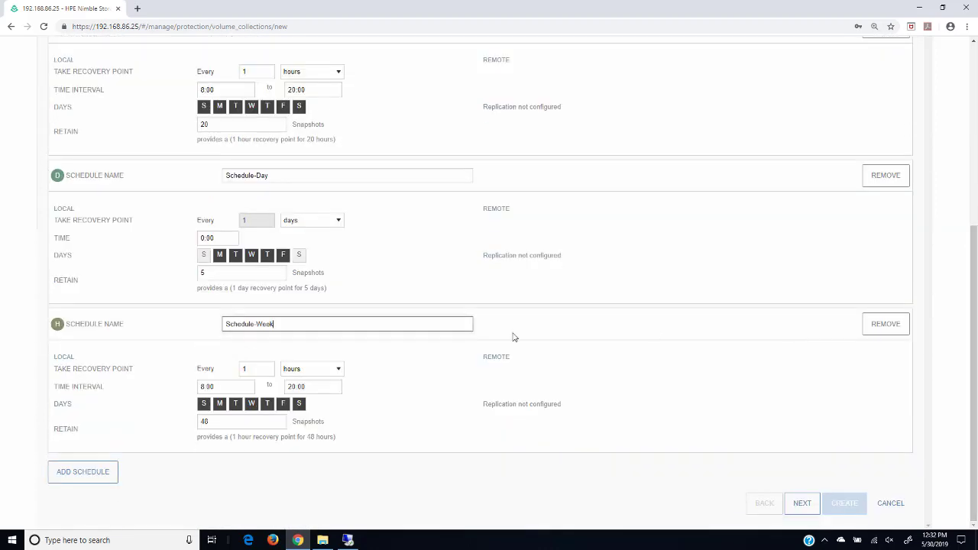
pyautogui.click(338, 370)
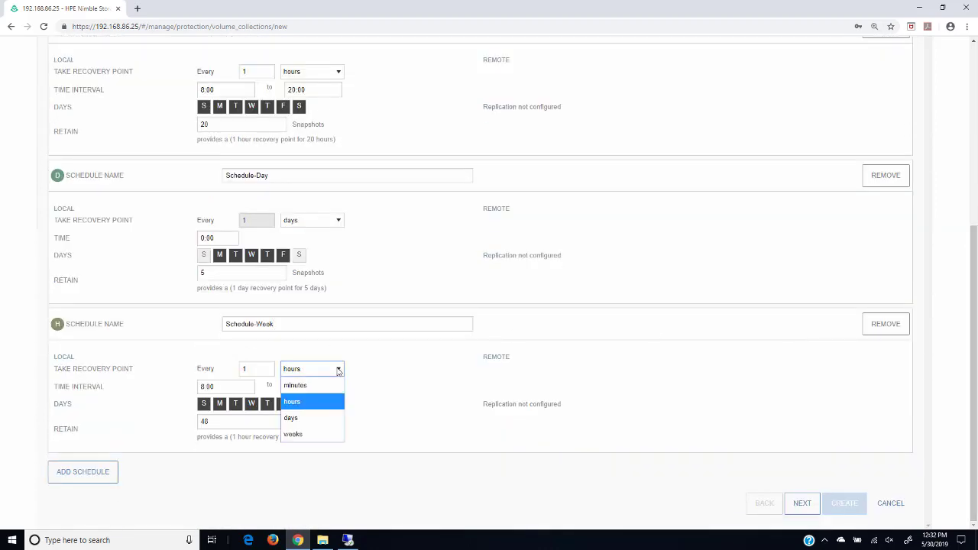
pyautogui.click(309, 434)
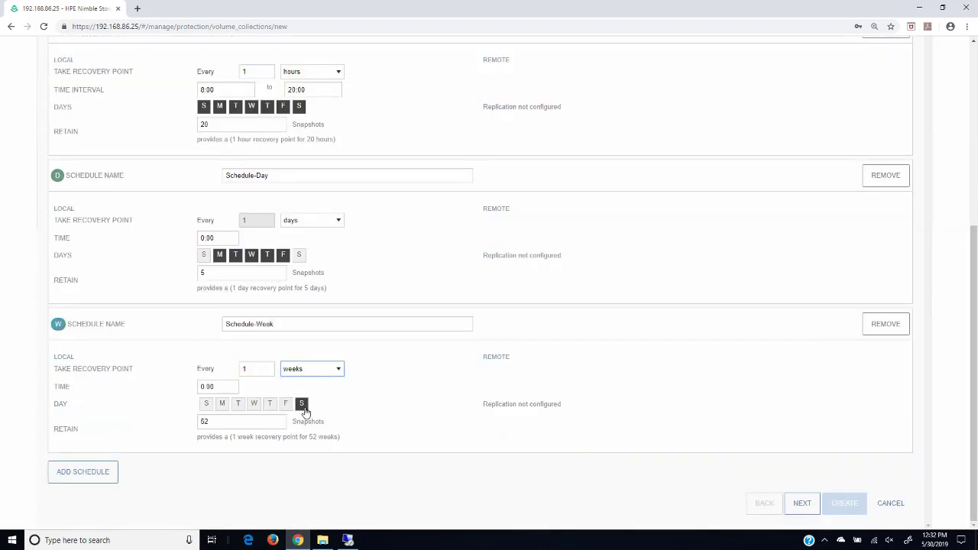
pyautogui.moveTo(217, 422); pyautogui.dragTo(171, 426)
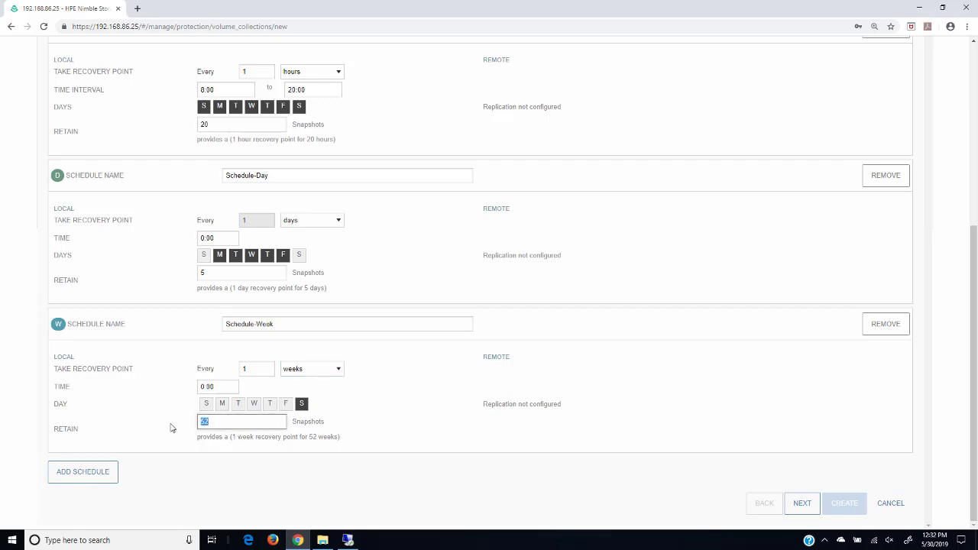
pyautogui.write('12')
# Step: Add Schedule-2 snapshotting every 4 weeks with 12 retained, and advance to the Volumes step
pyautogui.click(82, 473)
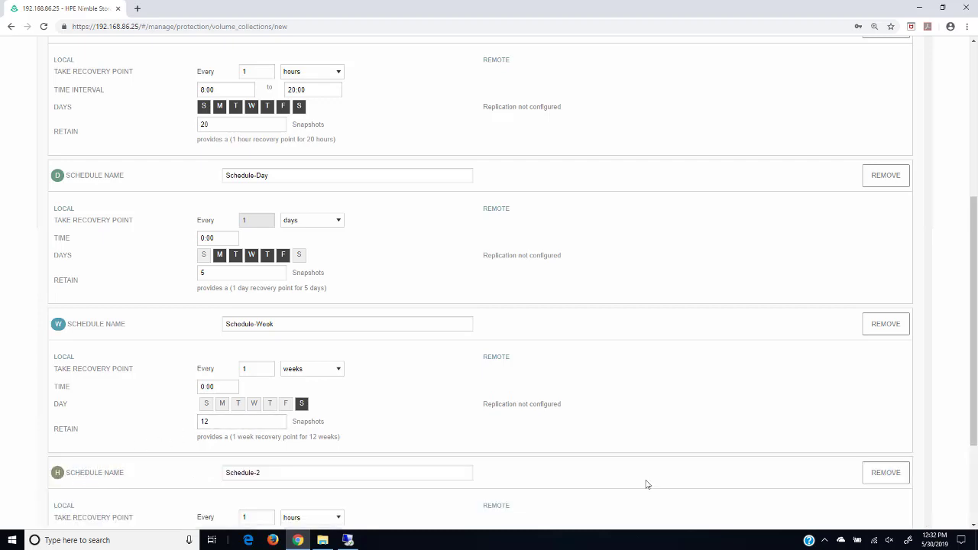
pyautogui.moveTo(975, 212); pyautogui.dragTo(975, 301)
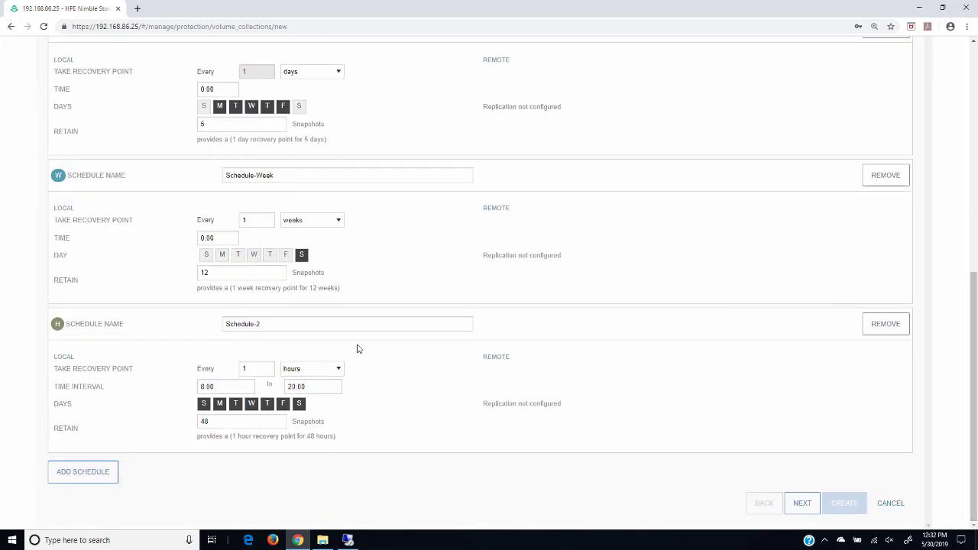
pyautogui.click(339, 369)
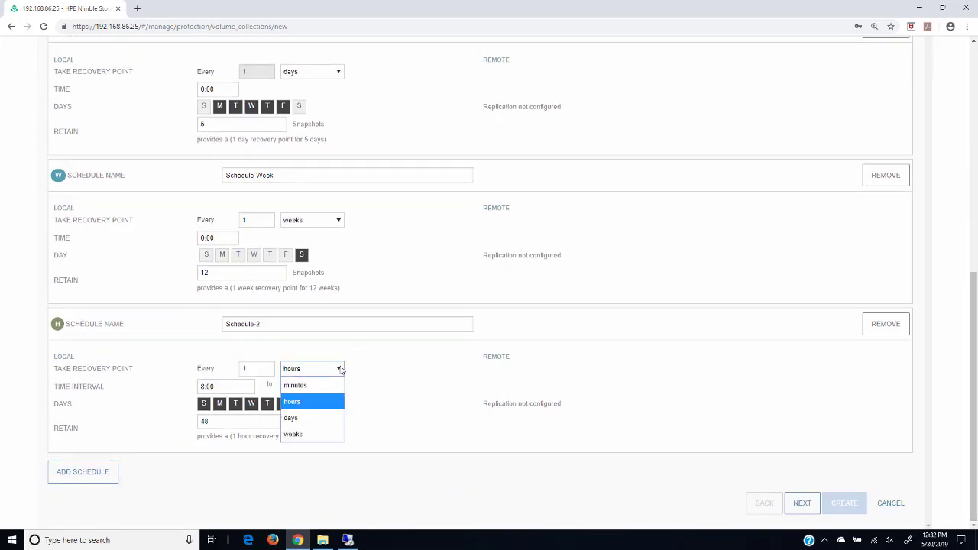
pyautogui.click(305, 434)
pyautogui.moveTo(255, 368); pyautogui.dragTo(236, 369)
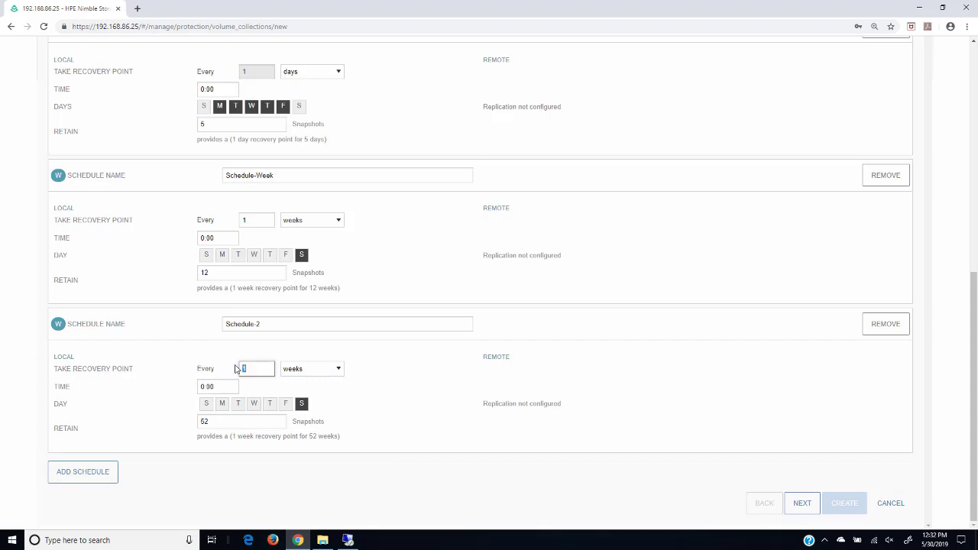
pyautogui.write('4')
pyautogui.moveTo(232, 420); pyautogui.dragTo(179, 421)
pyautogui.write('12')
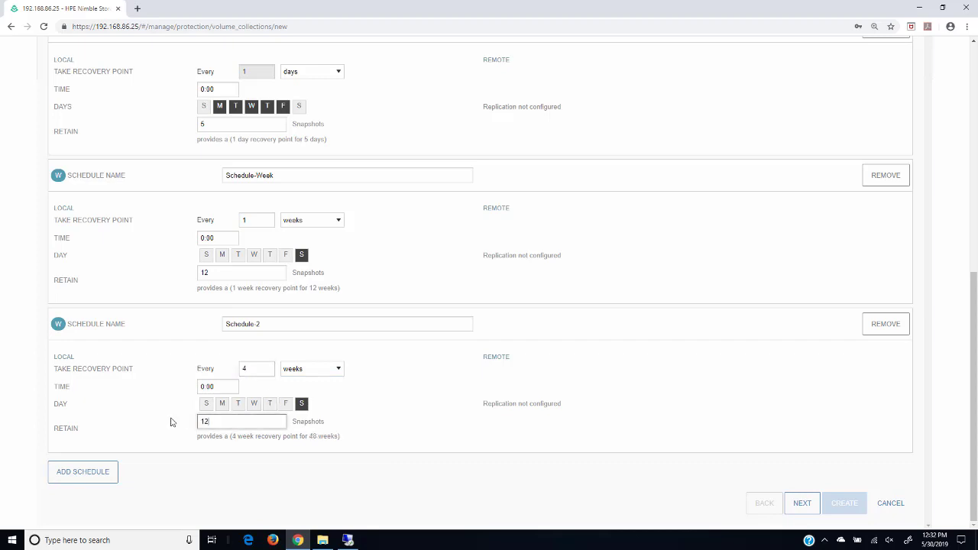
pyautogui.click(802, 503)
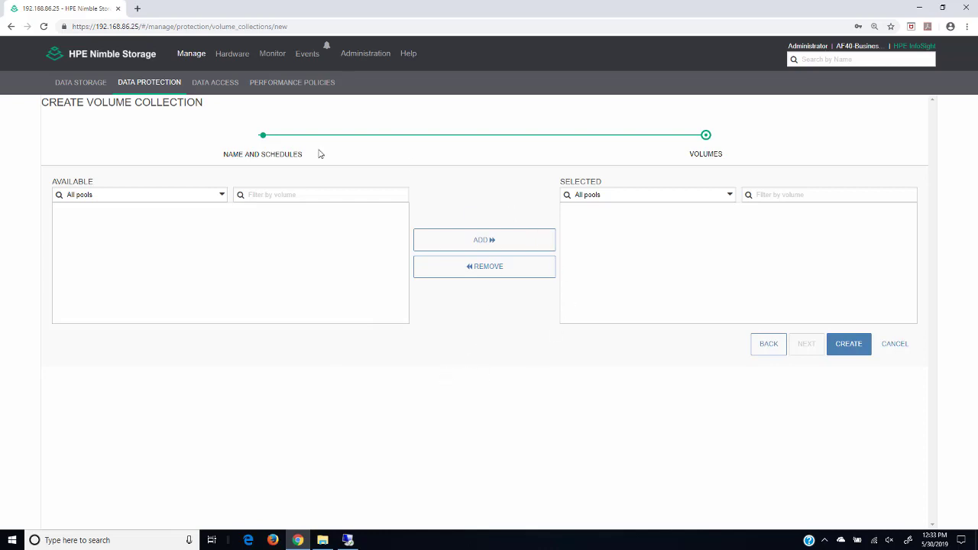
# Step: Save the IngramMicroProtection collection and return to the Data Storage volume overview
pyautogui.click(847, 345)
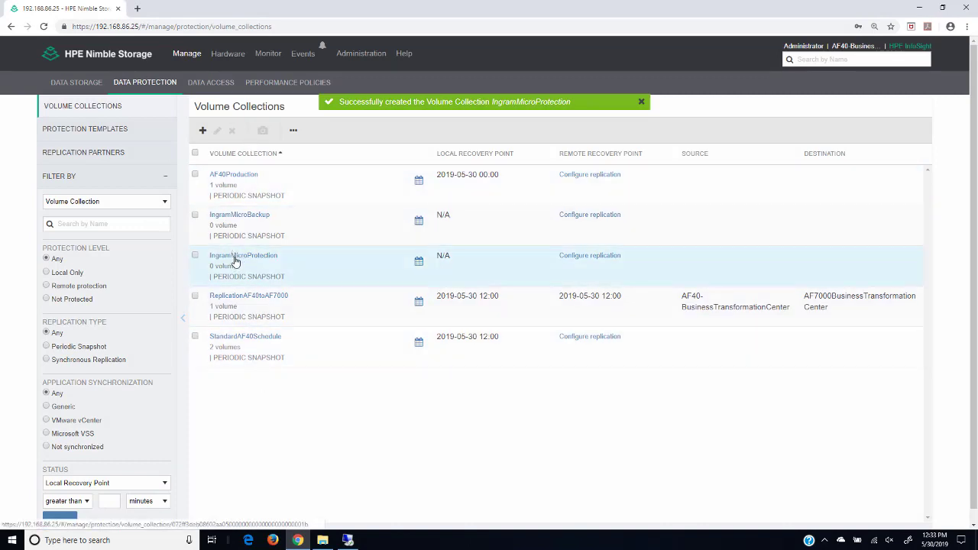
pyautogui.click(77, 84)
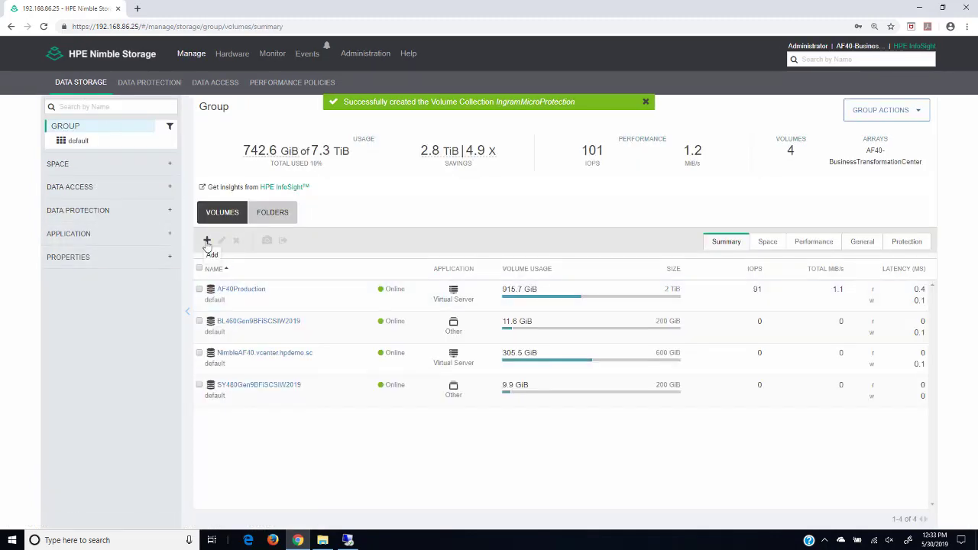
# Step: Start a new IngramMicro volume in default with Windows File Server policy and 100 GiB size
pyautogui.click(207, 242)
pyautogui.click(423, 201)
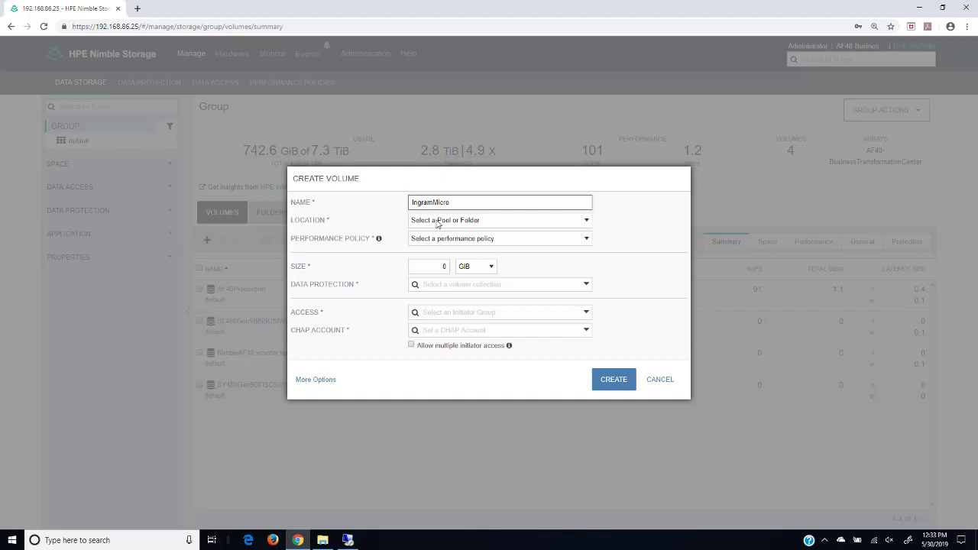
pyautogui.click(437, 222)
pyautogui.click(422, 252)
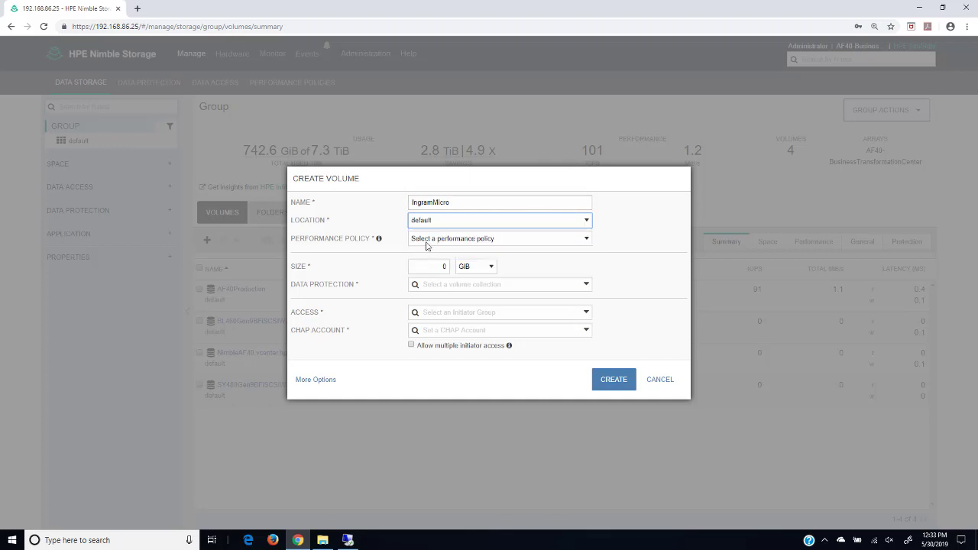
pyautogui.click(430, 240)
pyautogui.moveTo(589, 271); pyautogui.dragTo(593, 400)
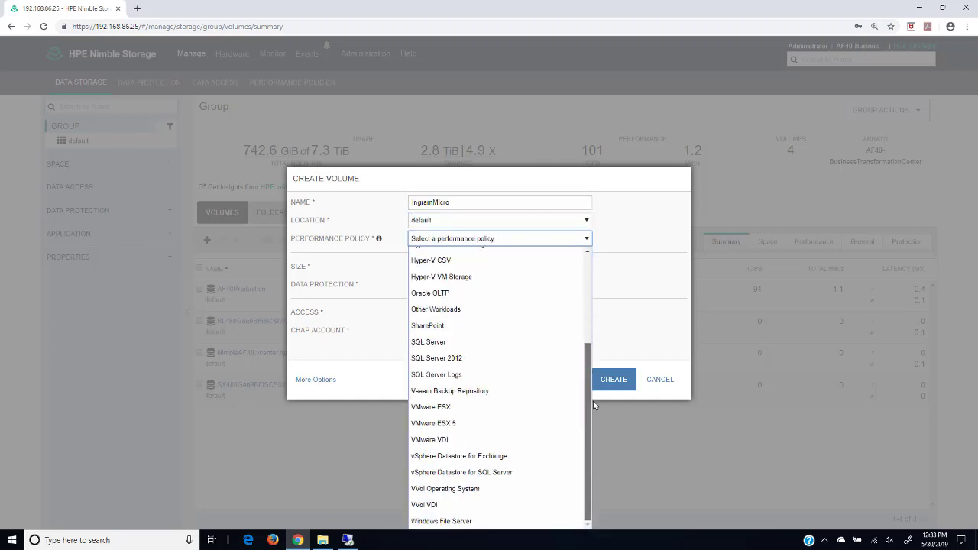
pyautogui.click(452, 523)
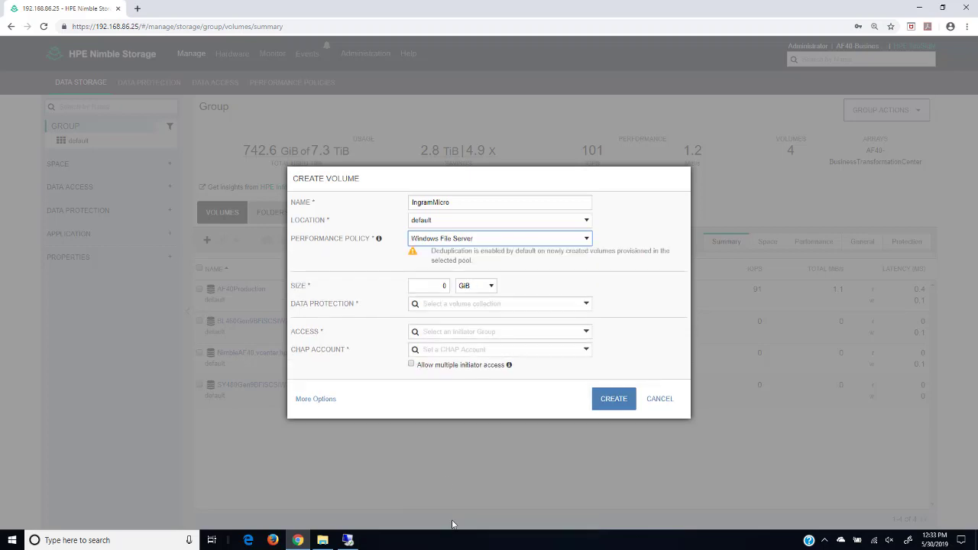
pyautogui.click(440, 285)
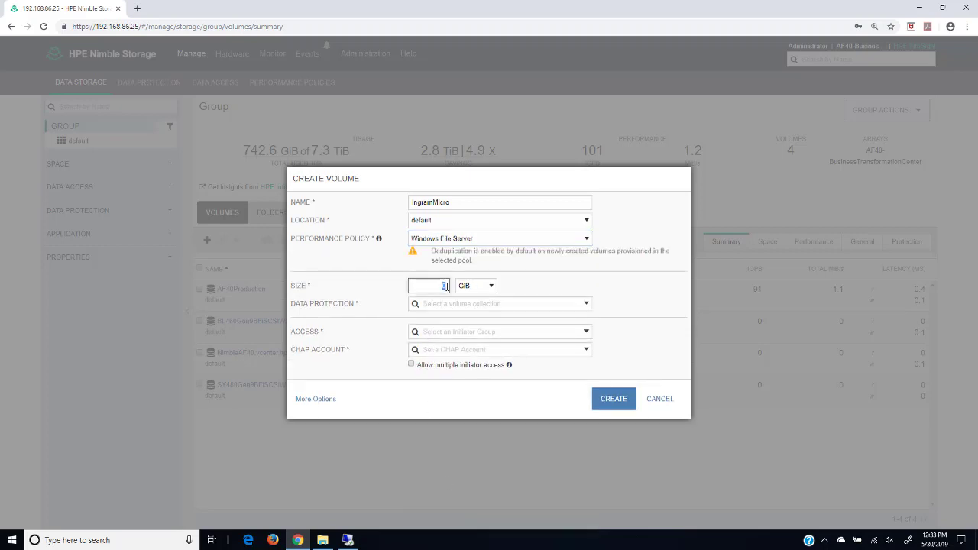
pyautogui.write('100')
pyautogui.click(584, 303)
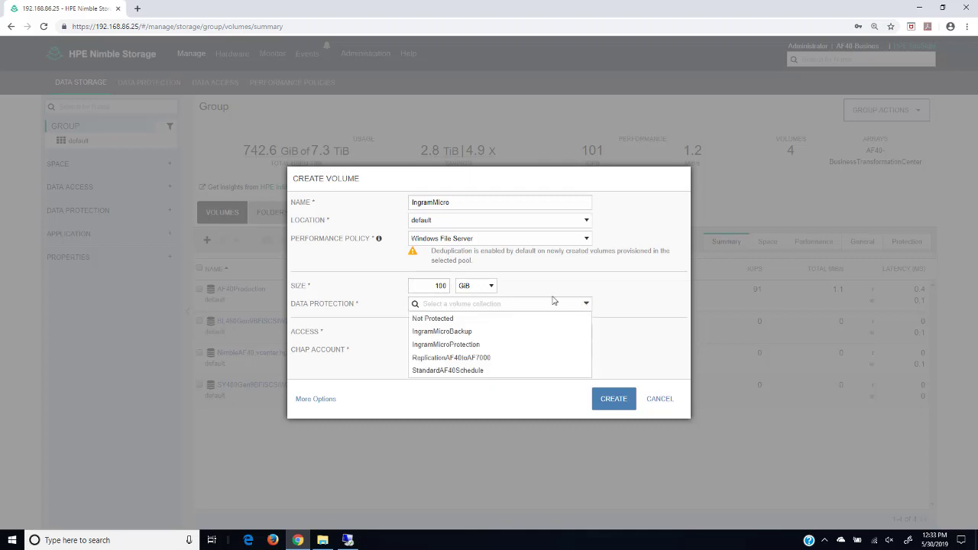
# Step: Apply IngramMicroProtection, DL360Gen8Utility access and unrestricted CHAP, then create the 100 GiB volume
pyautogui.click(455, 345)
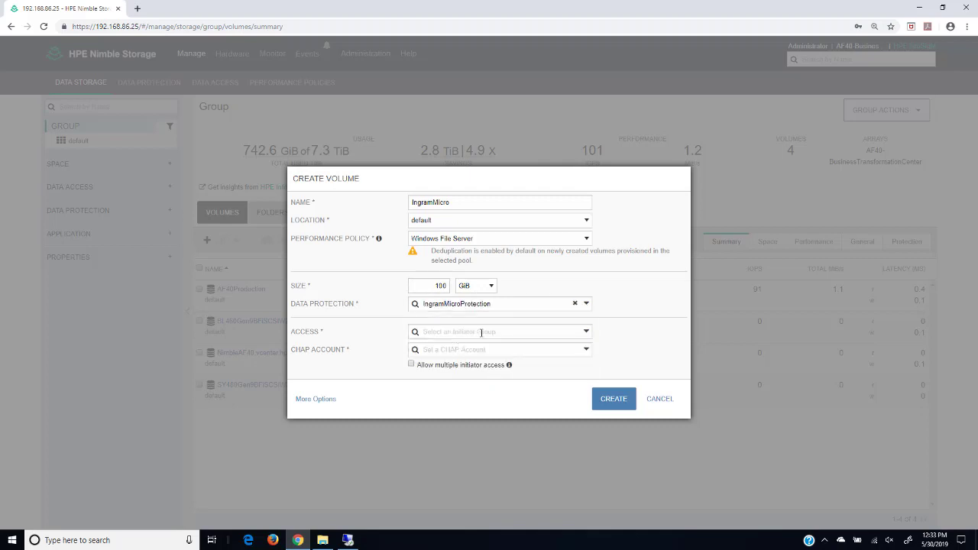
pyautogui.click(586, 332)
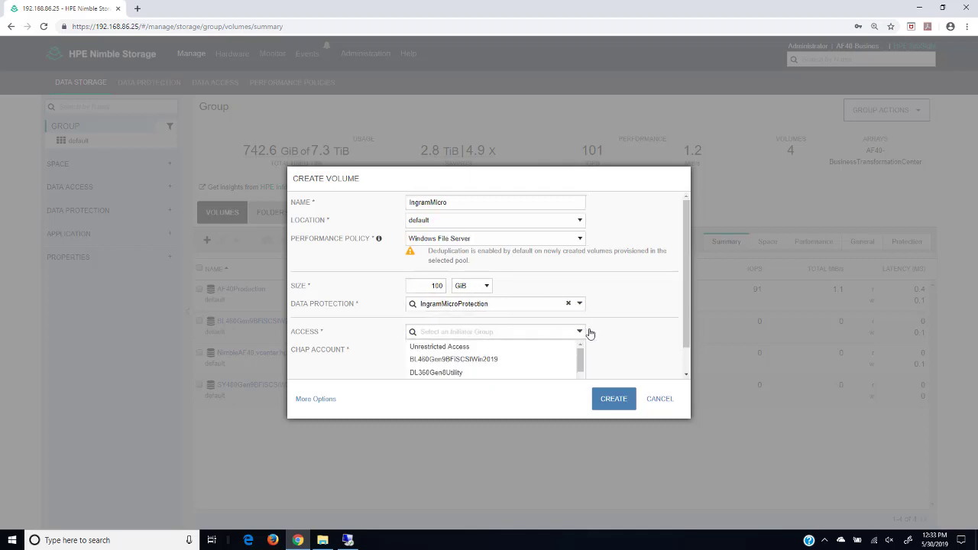
pyautogui.click(461, 374)
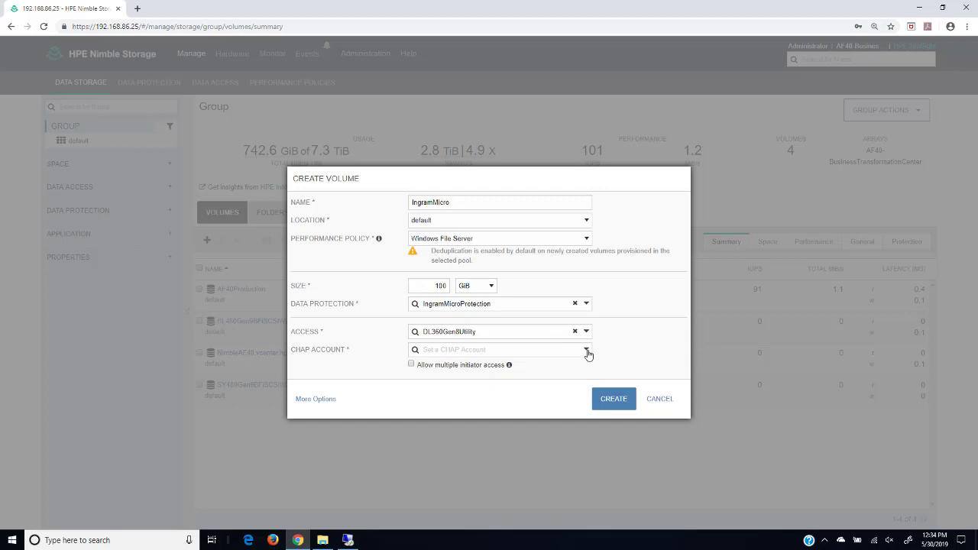
pyautogui.click(587, 353)
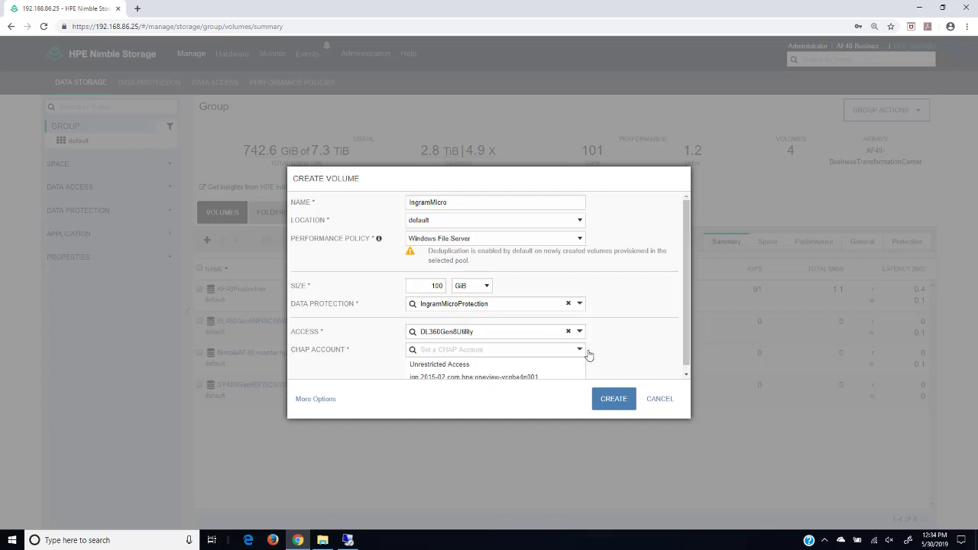
pyautogui.click(437, 365)
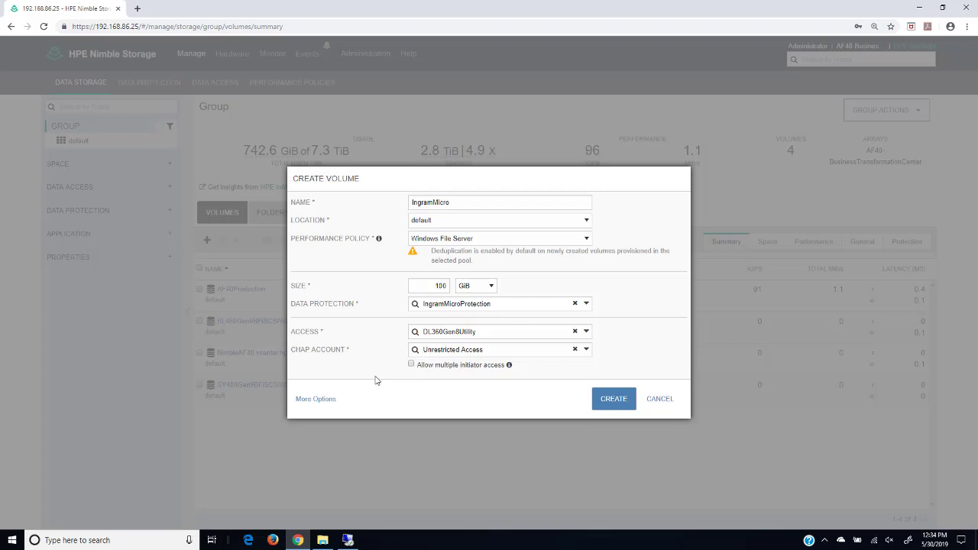
pyautogui.click(618, 402)
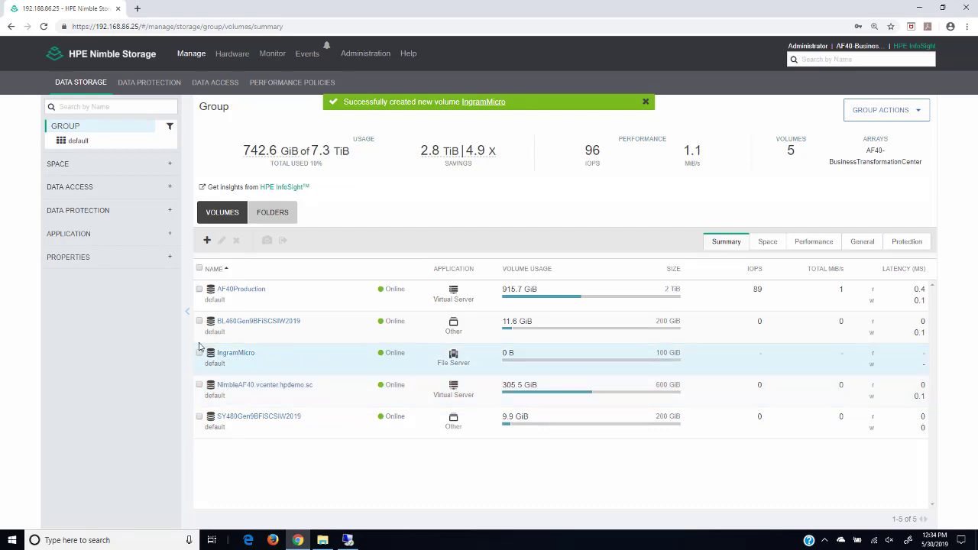
pyautogui.click(347, 540)
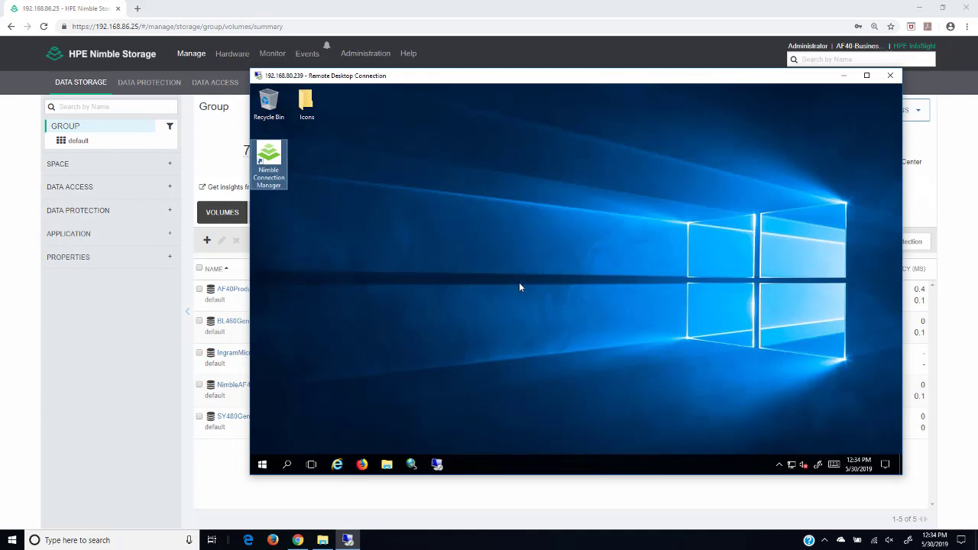
# Step: Refresh the discovered targets in the server's iSCSI Initiator, then close its properties window
pyautogui.click(262, 466)
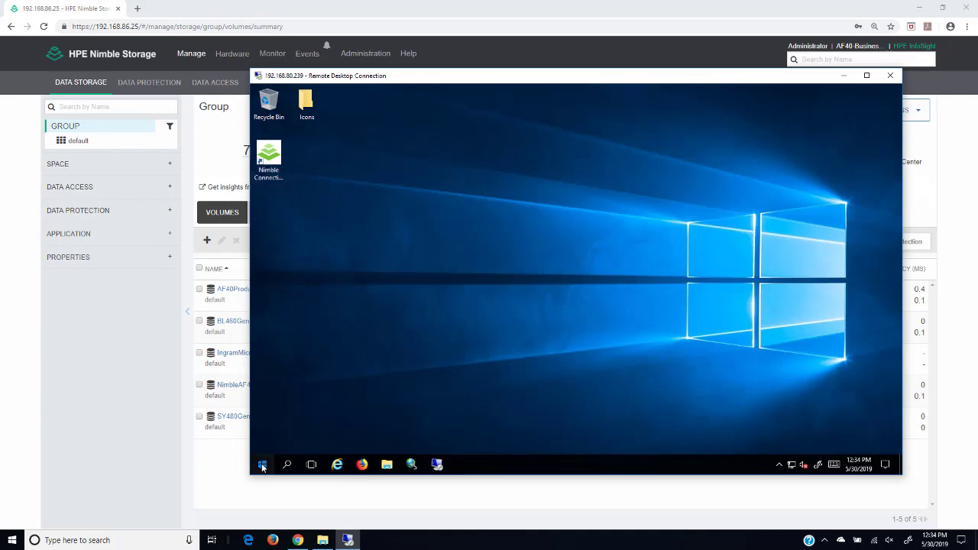
pyautogui.click(262, 465)
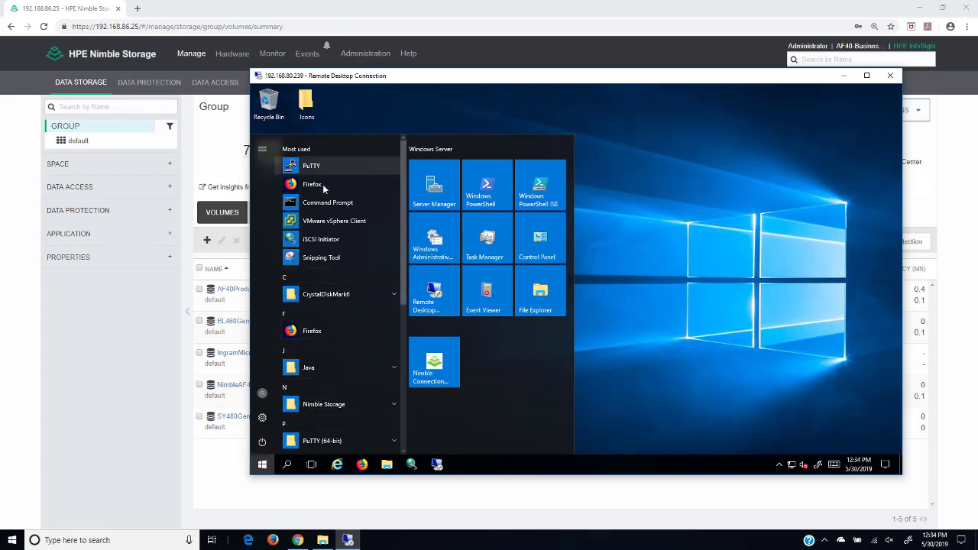
pyautogui.click(316, 238)
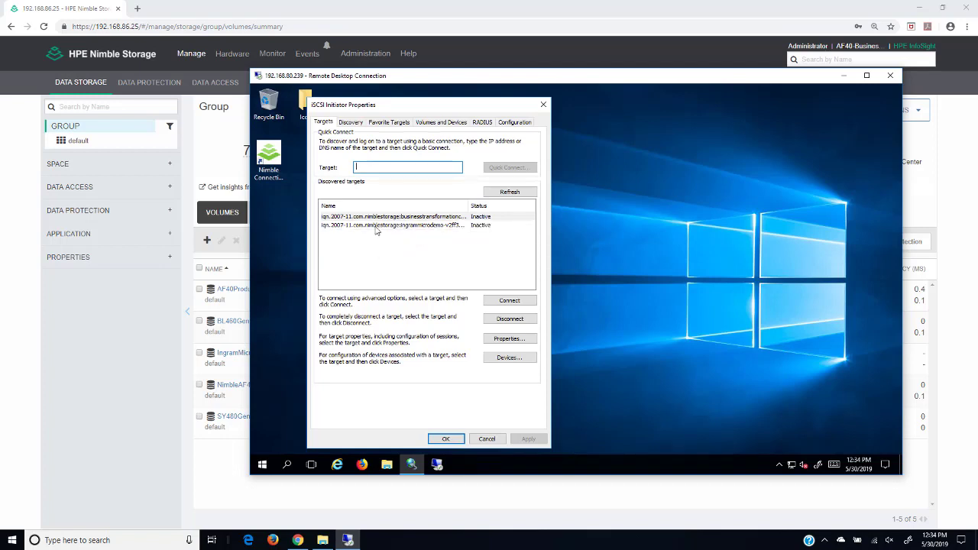
pyautogui.click(507, 194)
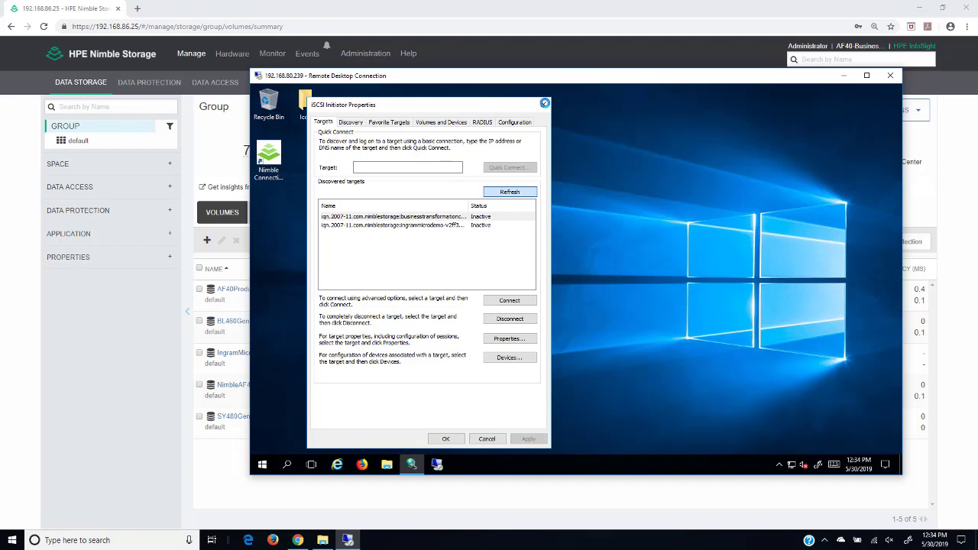
pyautogui.click(544, 103)
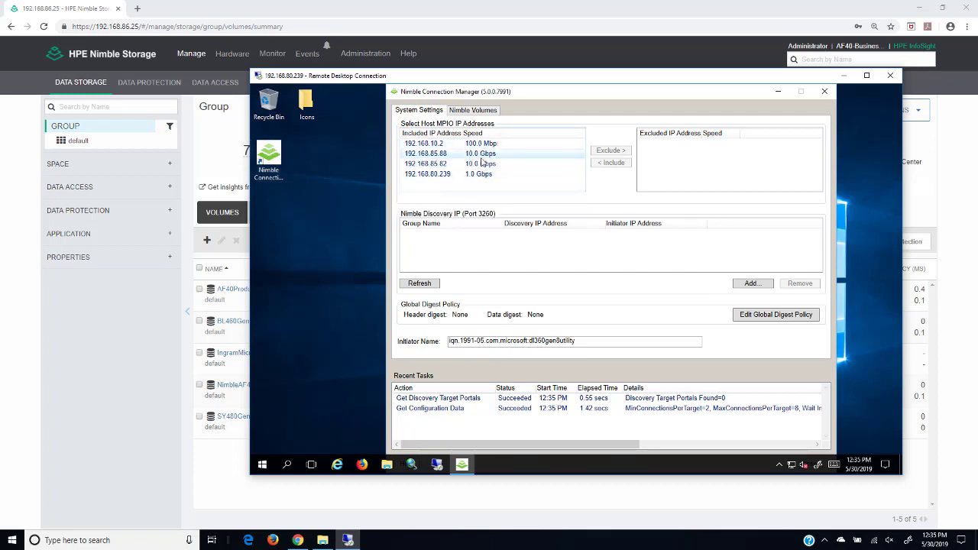
# Step: Exclude 192.168.10.2 and 192.168.80.239 from MPIO in System Settings
pyautogui.click(483, 144)
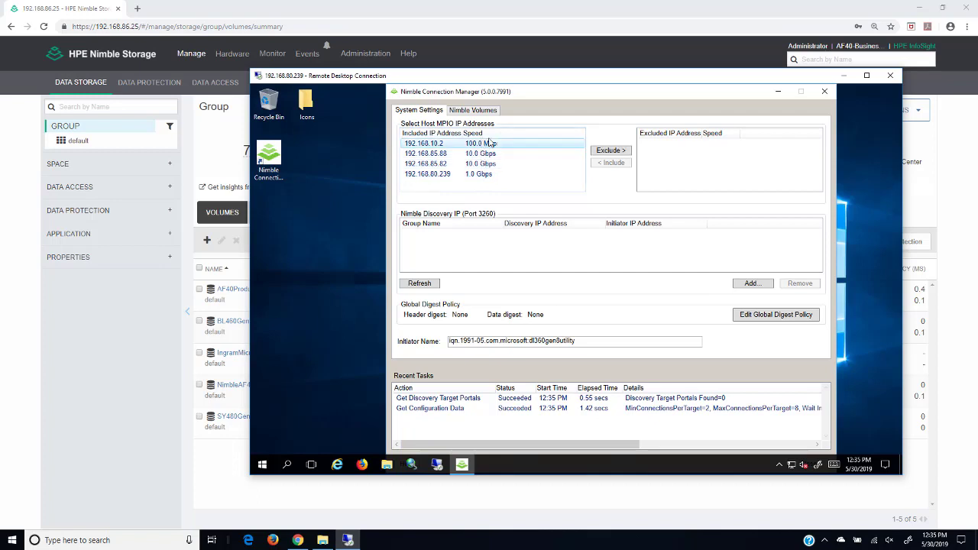
pyautogui.click(611, 151)
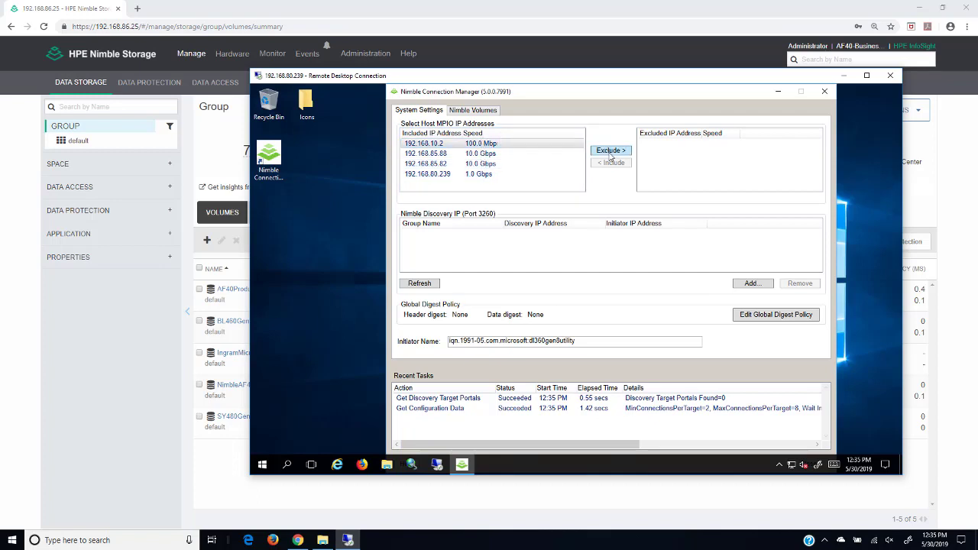
pyautogui.click(495, 164)
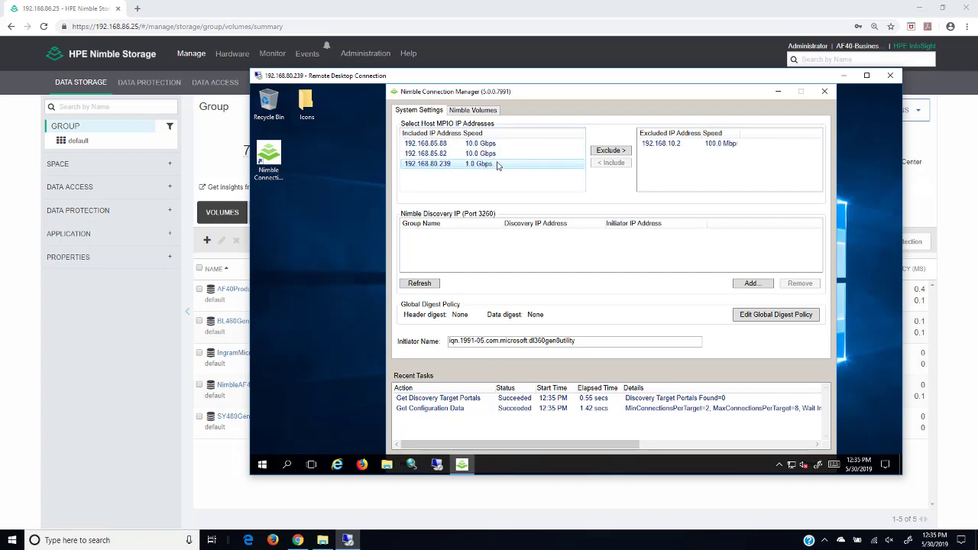
pyautogui.click(611, 151)
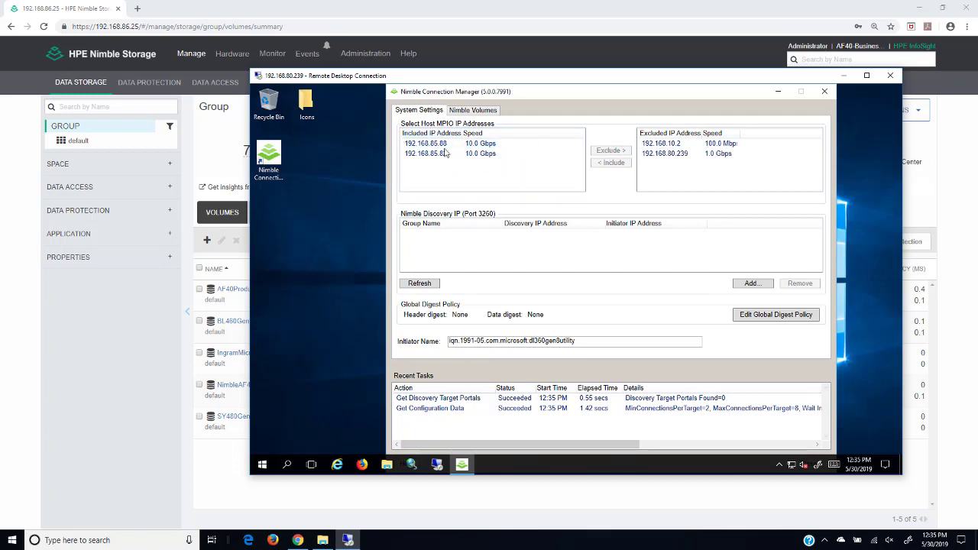
# Step: Add the AF40-BusinessTransformationCenter discovery portal at 192.168.85.150
pyautogui.click(749, 286)
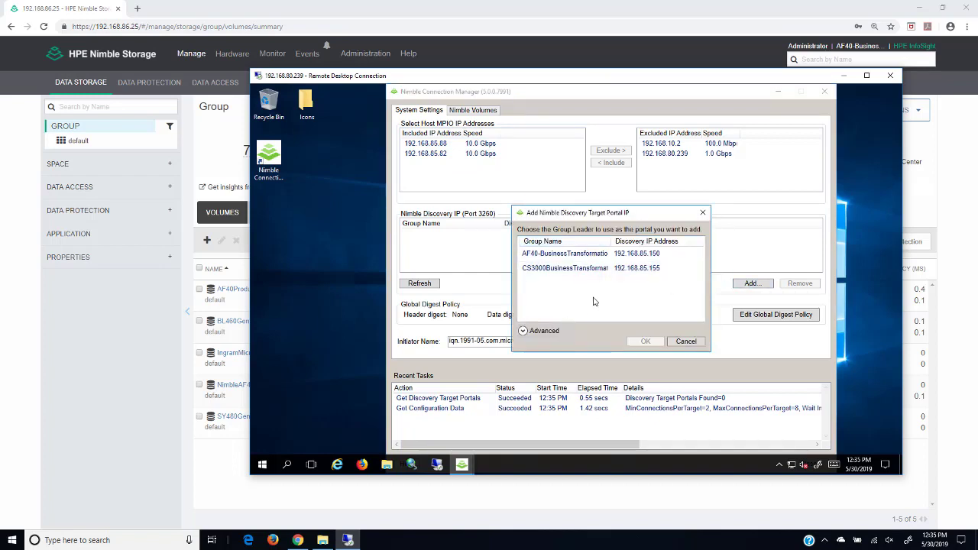
pyautogui.click(576, 255)
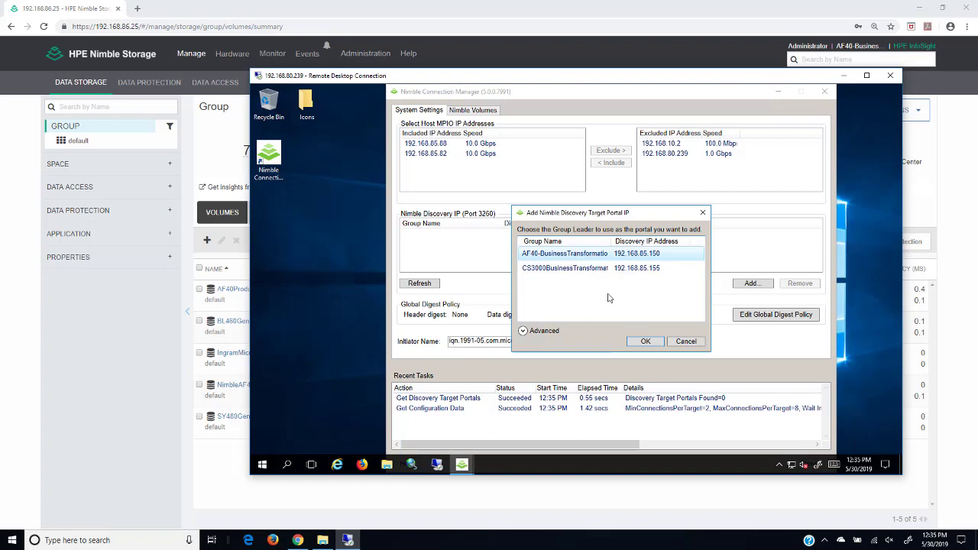
pyautogui.click(646, 342)
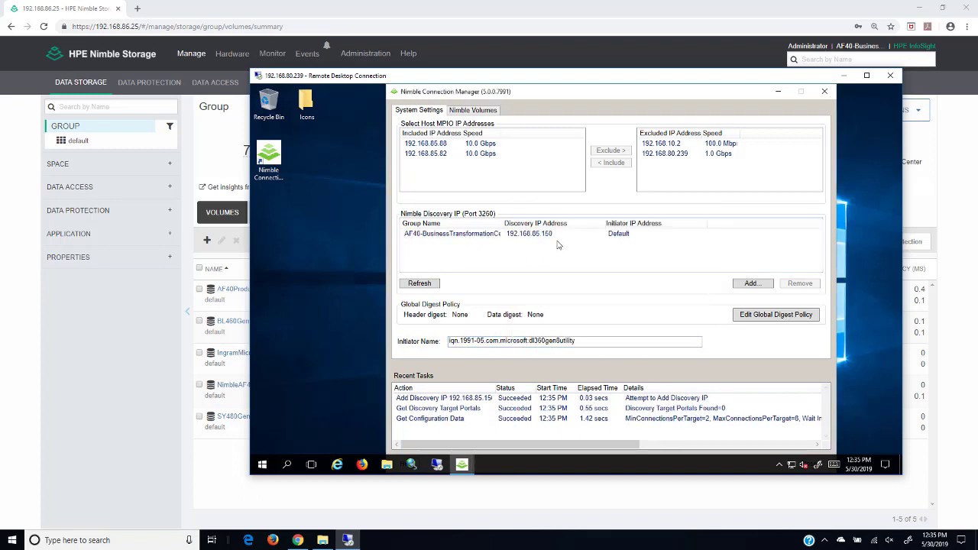
# Step: Connect the ingrammicro volume as Disk1, without automatic reconnection at startup
pyautogui.click(472, 110)
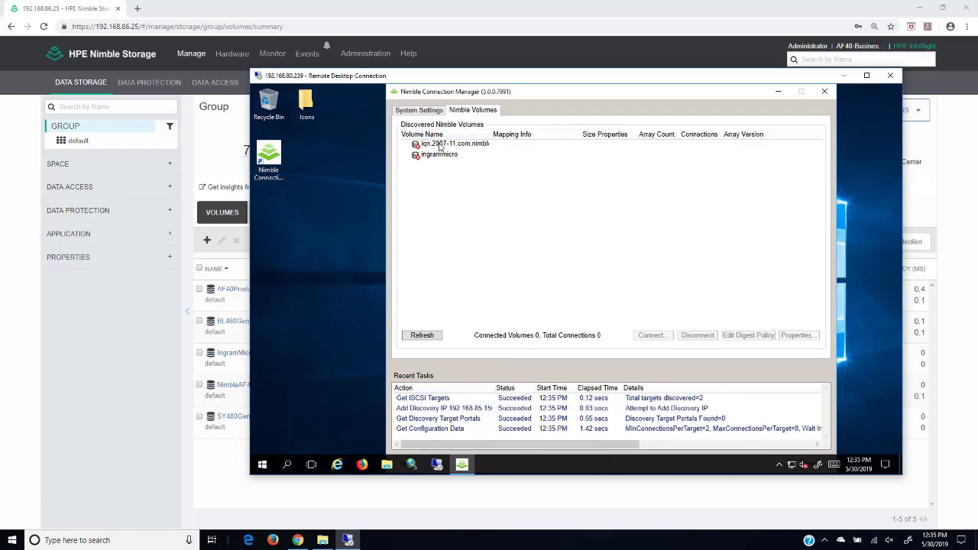
pyautogui.click(441, 156)
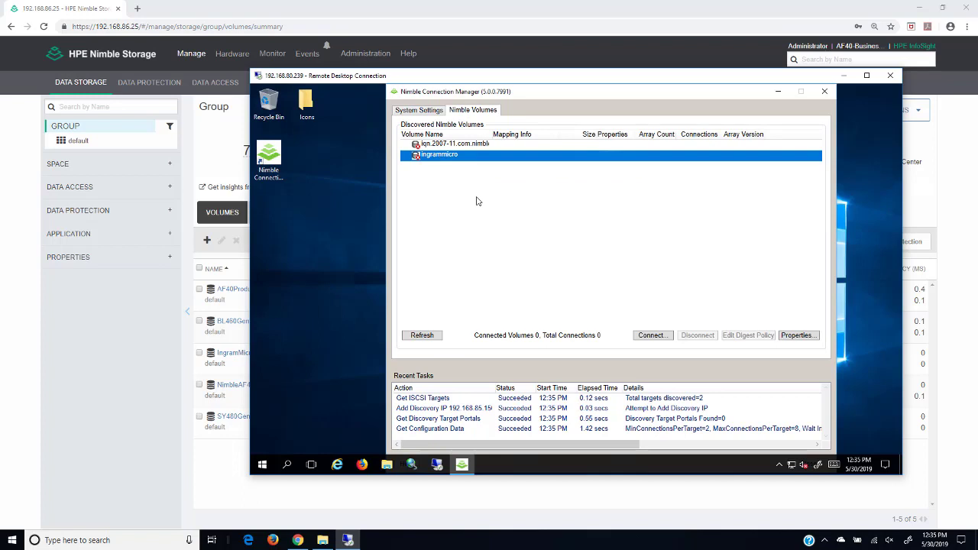
pyautogui.click(653, 336)
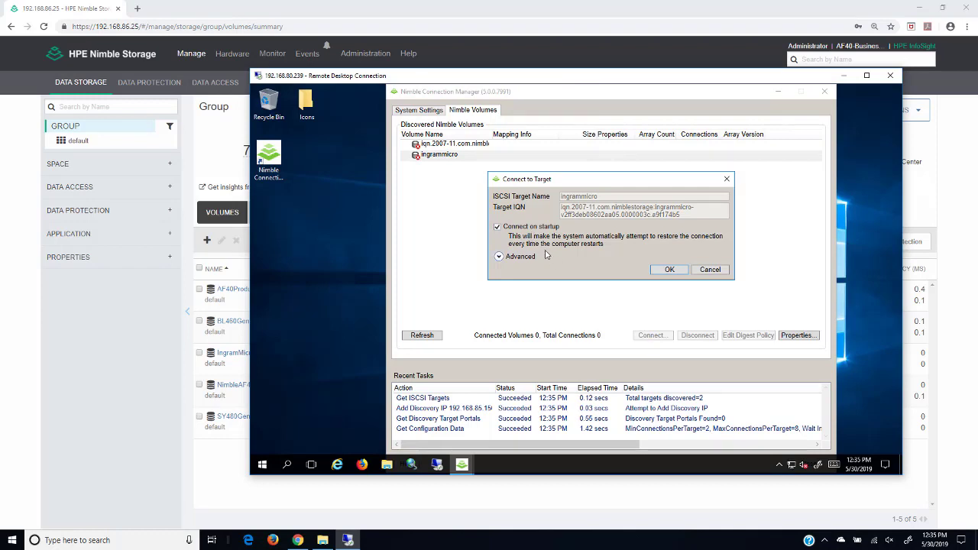
pyautogui.click(498, 228)
pyautogui.click(669, 271)
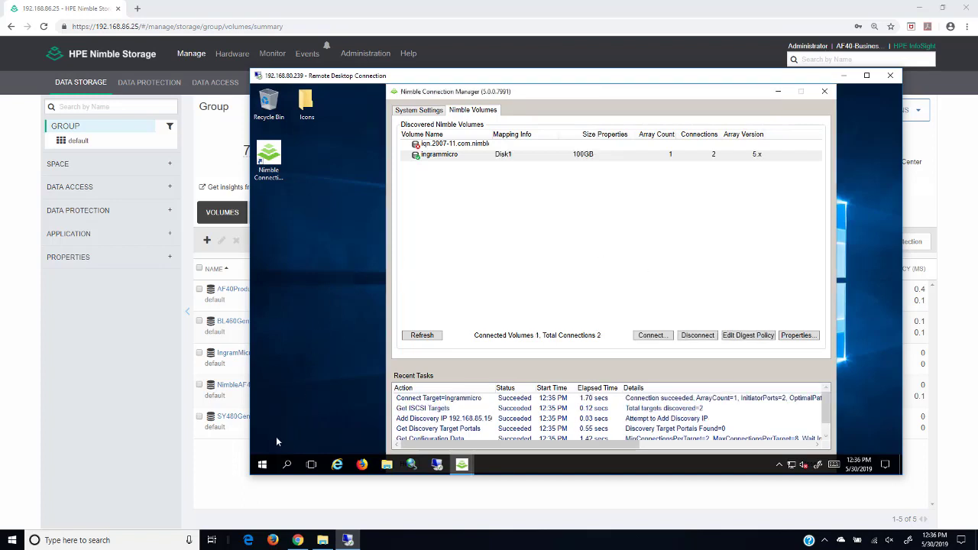
# Step: In Disk Management, bring the 100 GB Disk 1 online and initialize it as MBR
pyautogui.rightClick(261, 462)
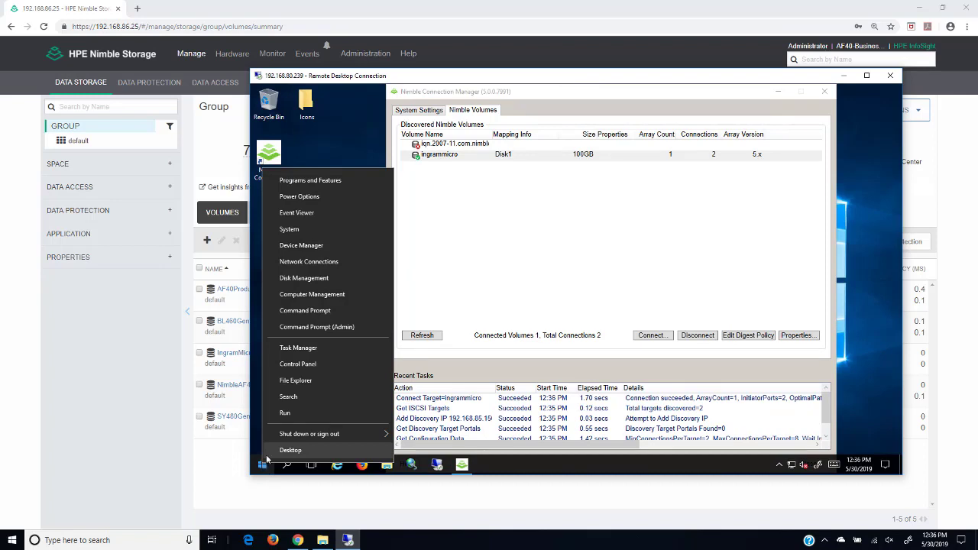
pyautogui.click(312, 278)
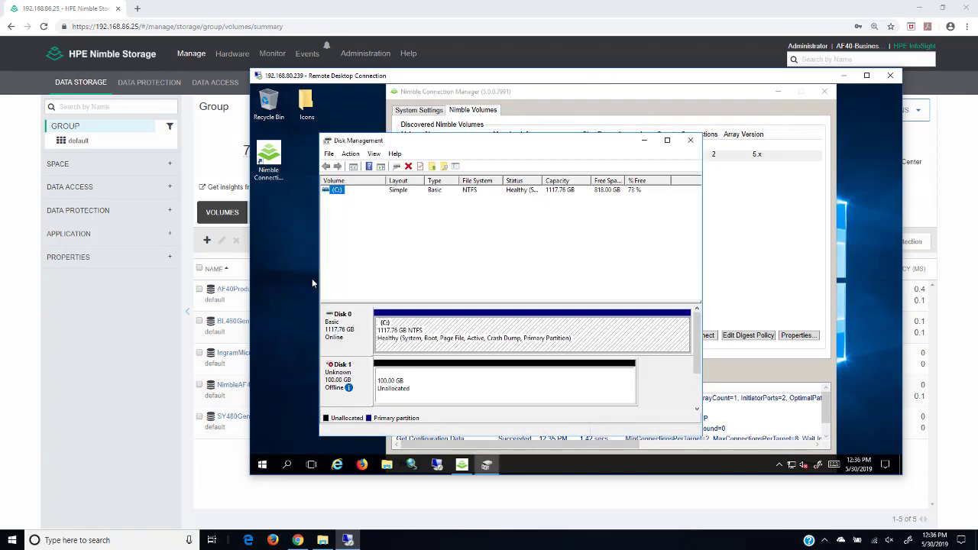
pyautogui.rightClick(362, 377)
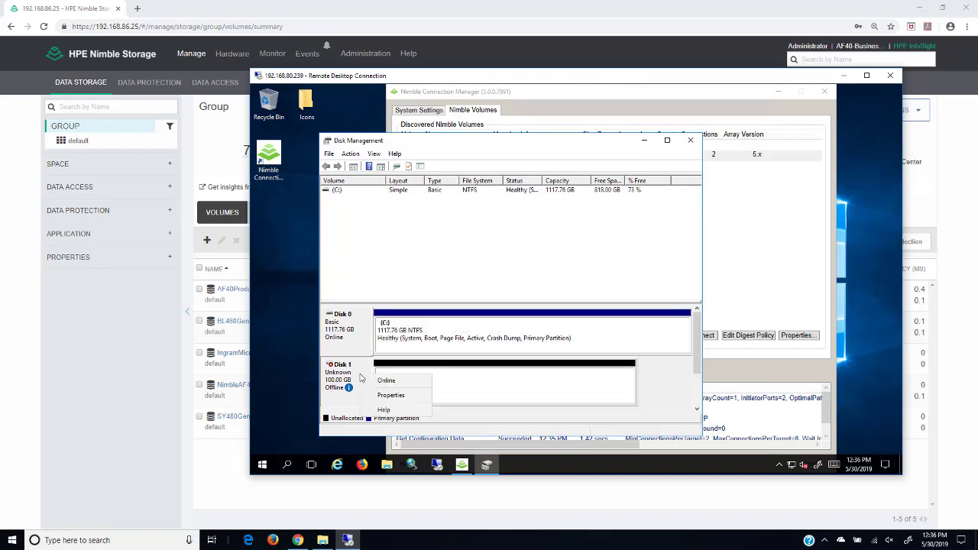
pyautogui.click(386, 381)
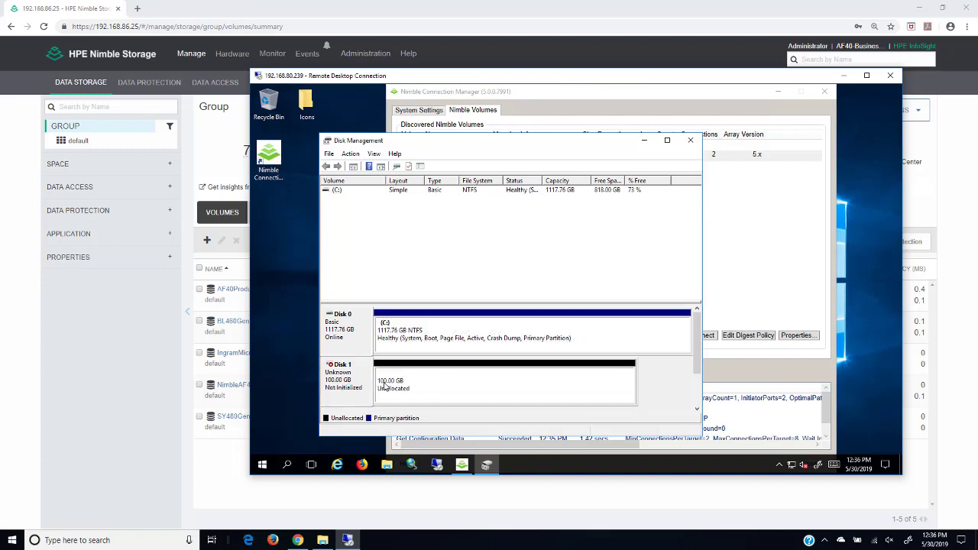
pyautogui.rightClick(357, 383)
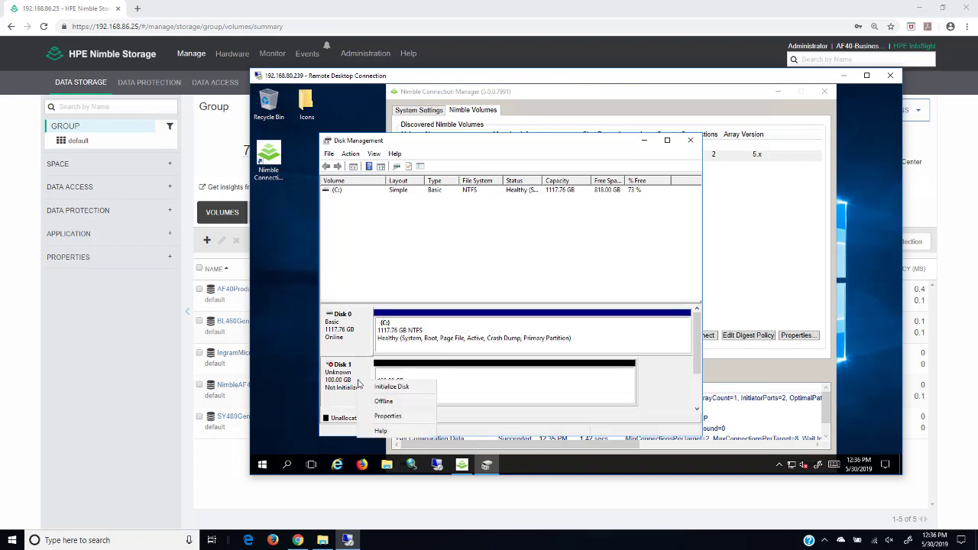
pyautogui.click(379, 386)
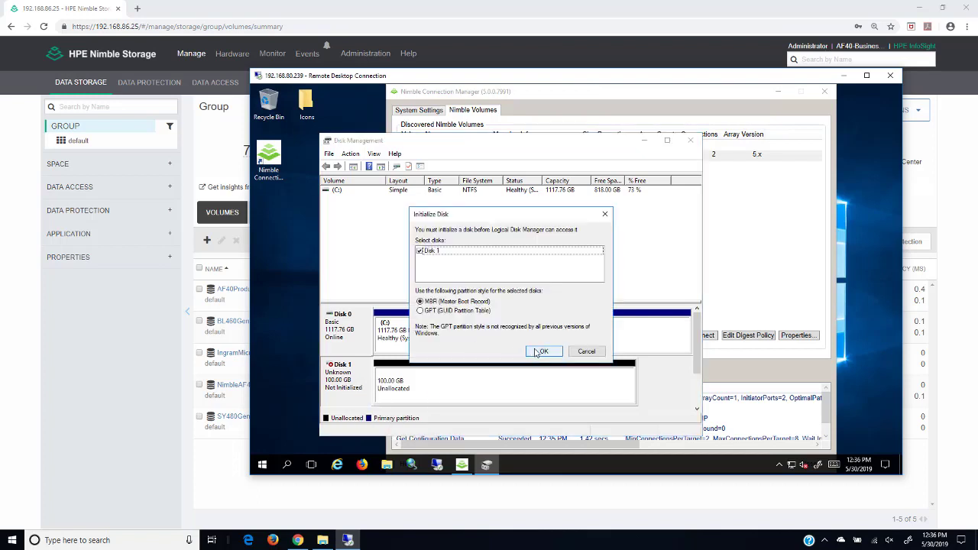
pyautogui.click(541, 352)
# Step: Create a full-size NTFS simple volume on Disk 1 labelled IngramMicro (D:)
pyautogui.rightClick(426, 393)
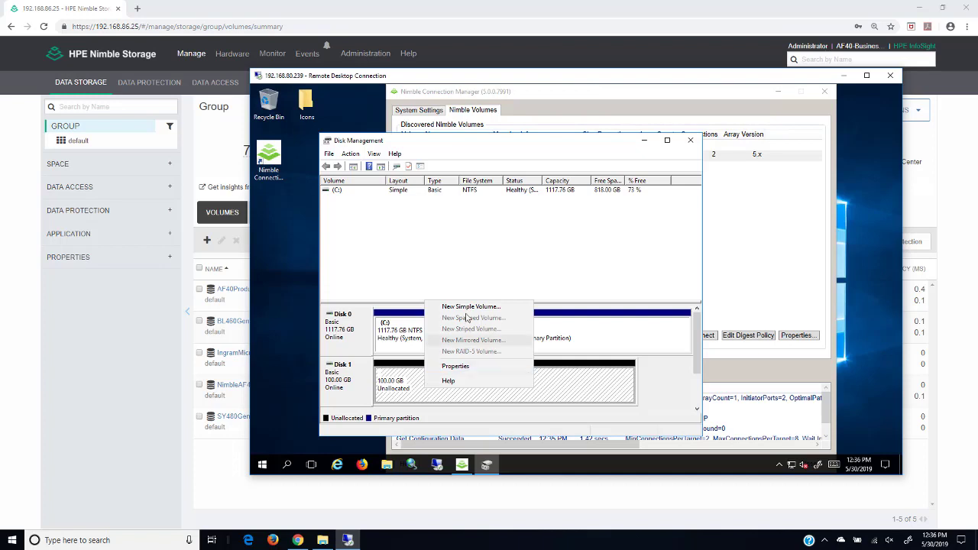
pyautogui.click(470, 306)
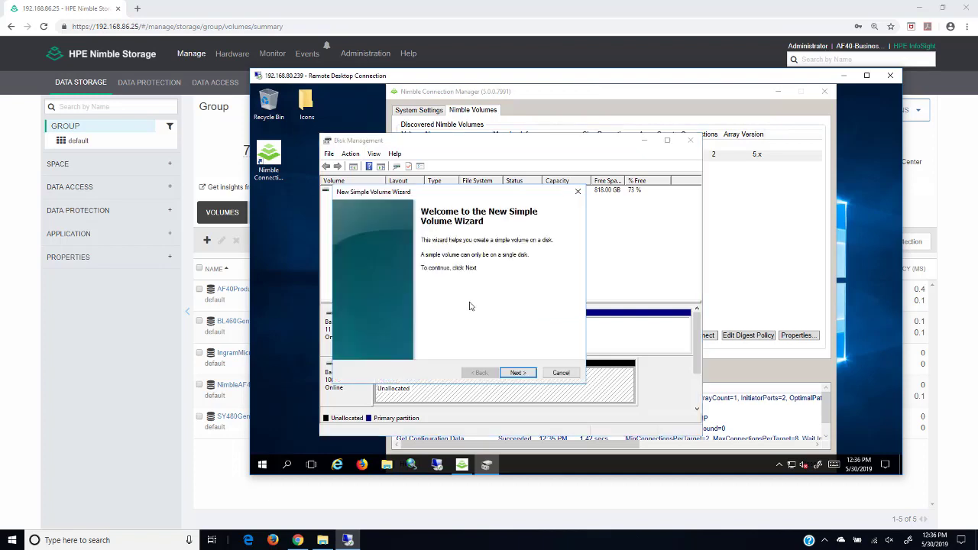
pyautogui.click(518, 373)
pyautogui.click(518, 373)
pyautogui.click(518, 373)
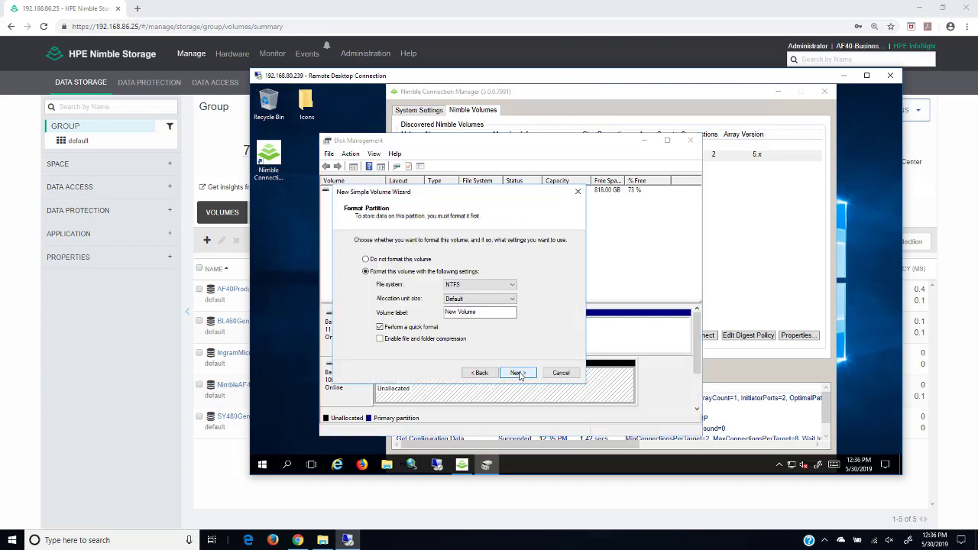
pyautogui.press('BackSpace')
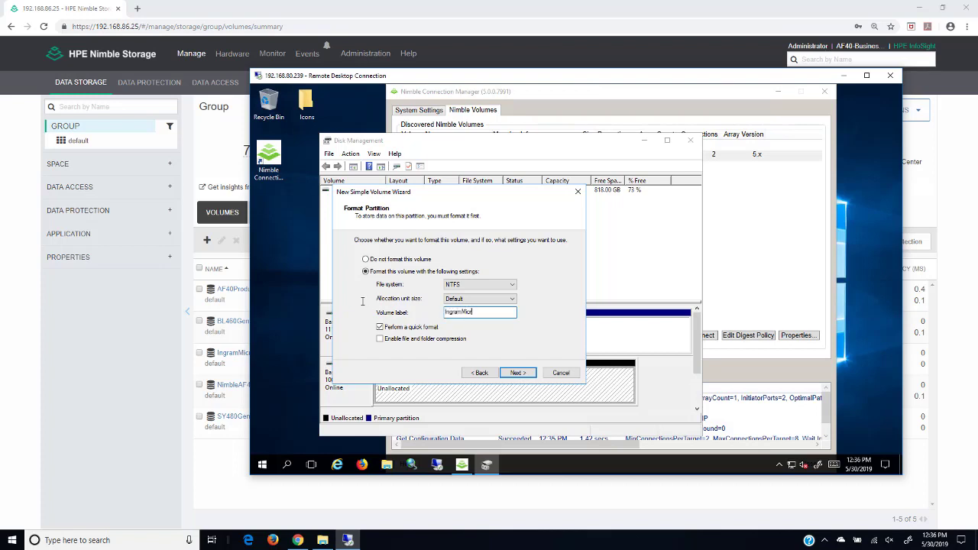
pyautogui.write('IngramMicro')
pyautogui.click(517, 373)
pyautogui.click(517, 373)
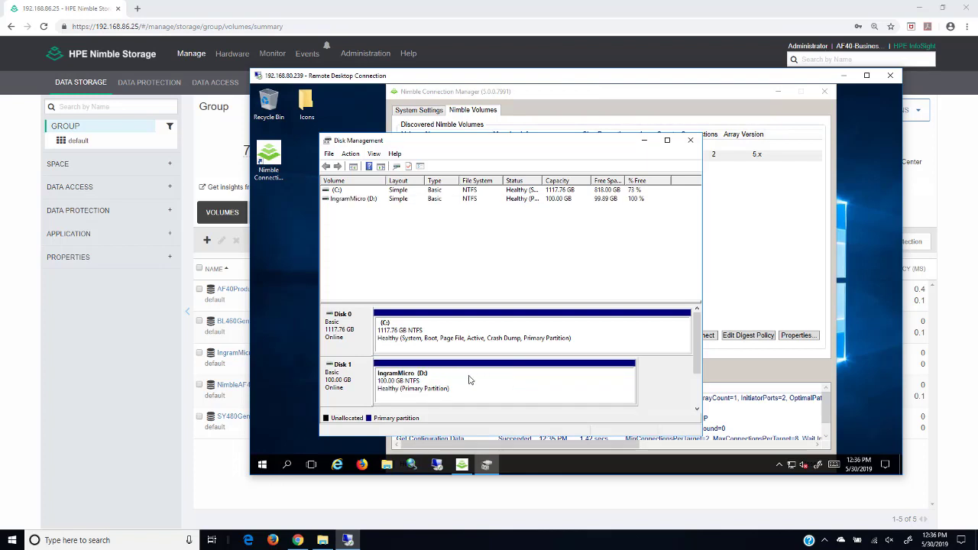
# Step: Disconnect every connection to the ingrammicro volume in Nimble Connection Manager
pyautogui.click(573, 95)
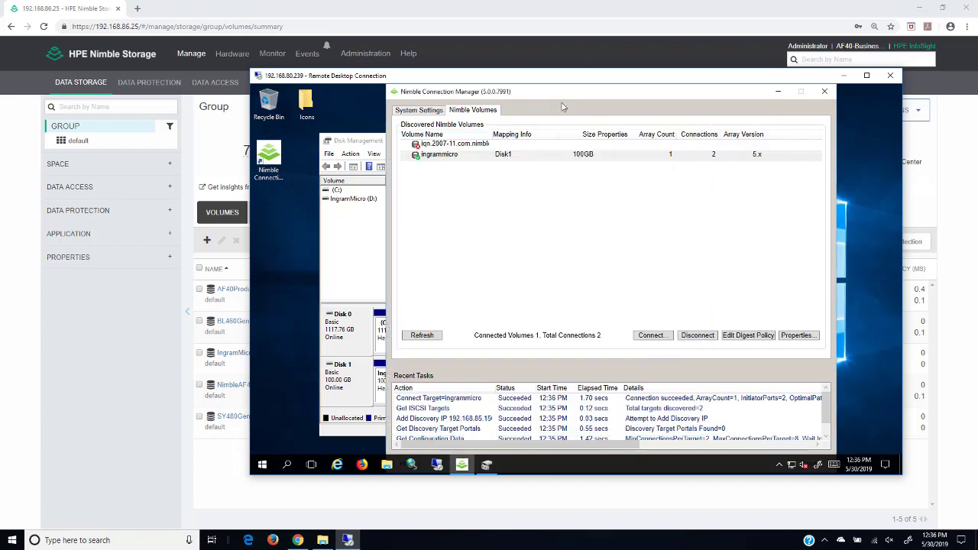
pyautogui.click(441, 155)
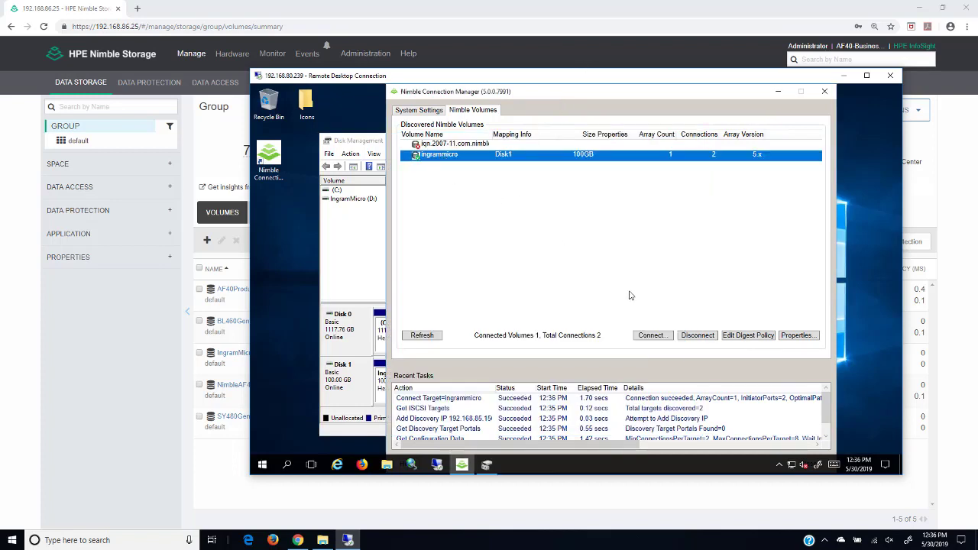
pyautogui.click(695, 336)
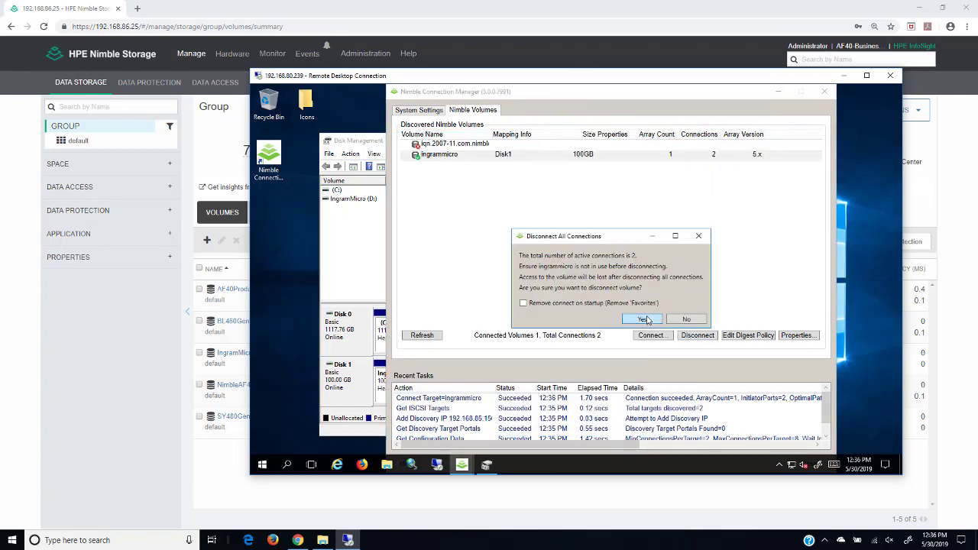
pyautogui.click(646, 320)
pyautogui.click(82, 334)
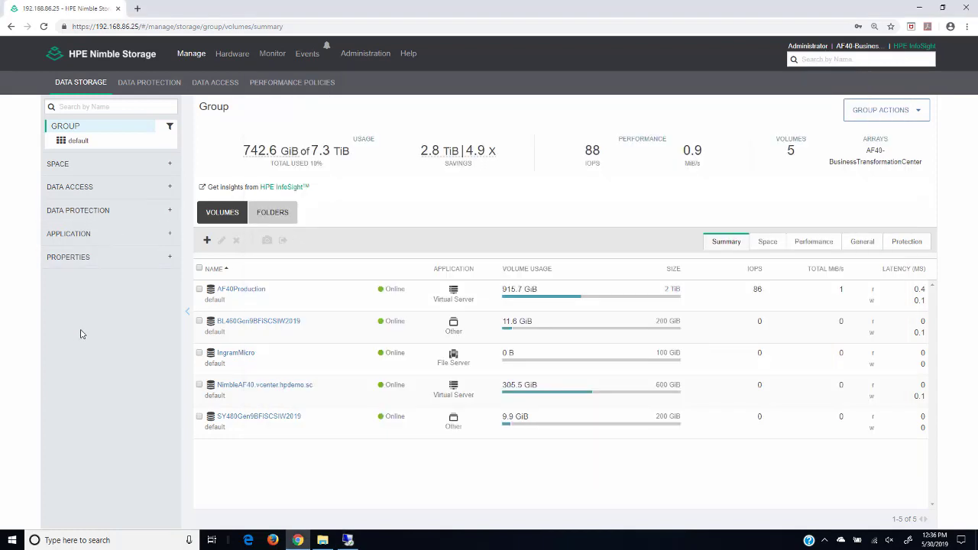
# Step: Take the IngramMicro volume offline after the online-volume deletion error
pyautogui.click(200, 355)
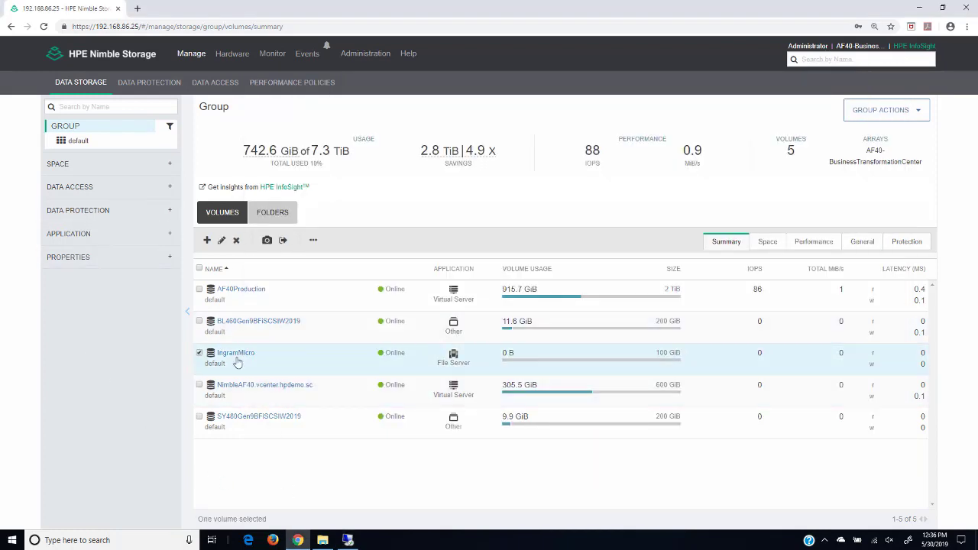
pyautogui.click(313, 240)
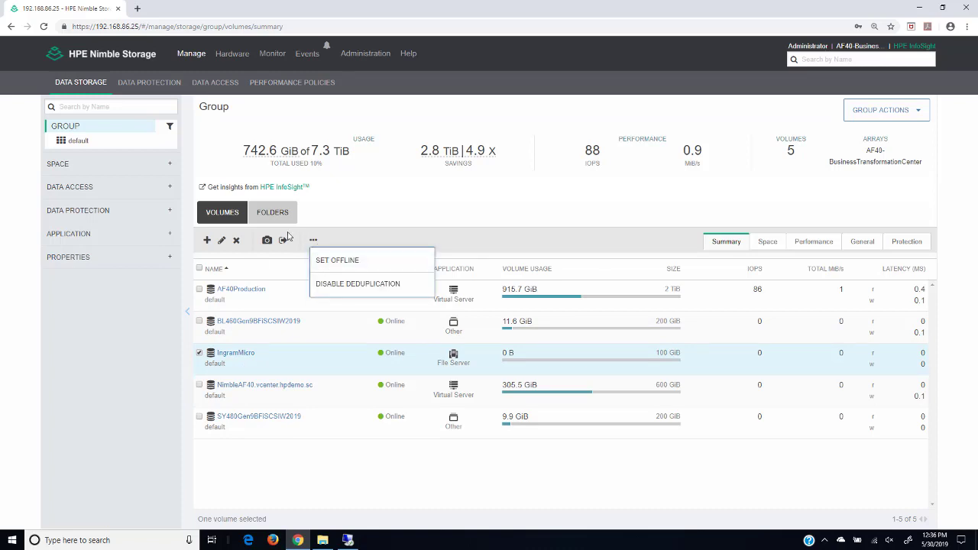
pyautogui.click(236, 240)
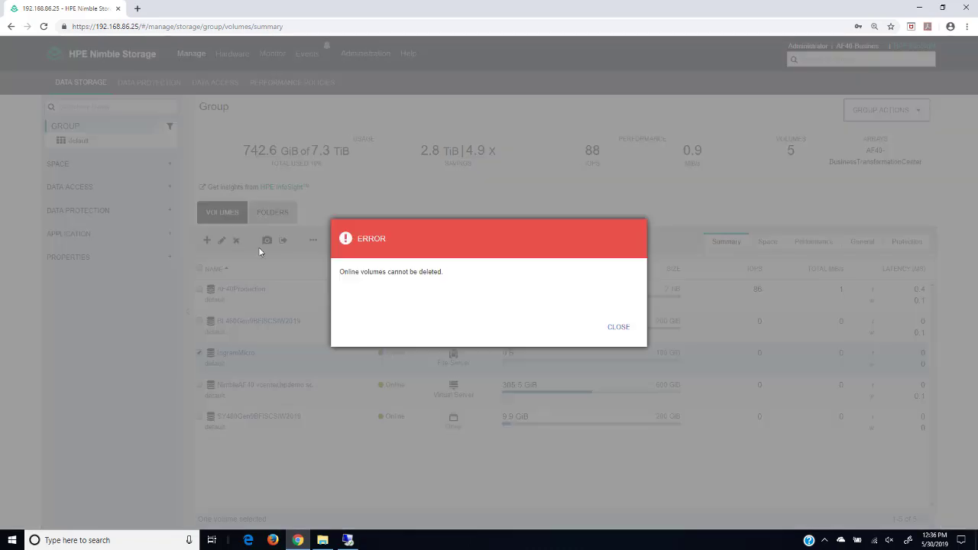
pyautogui.click(614, 327)
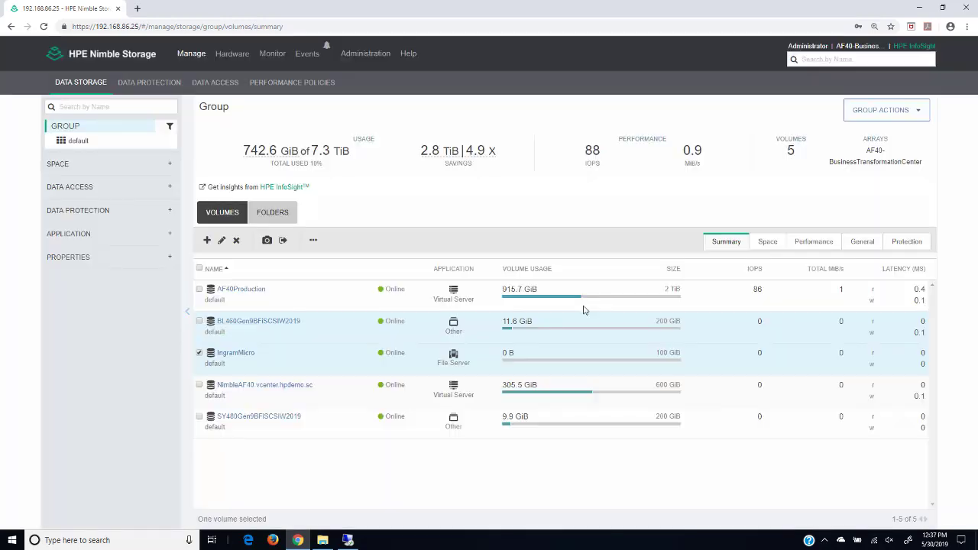
pyautogui.click(316, 242)
pyautogui.click(332, 261)
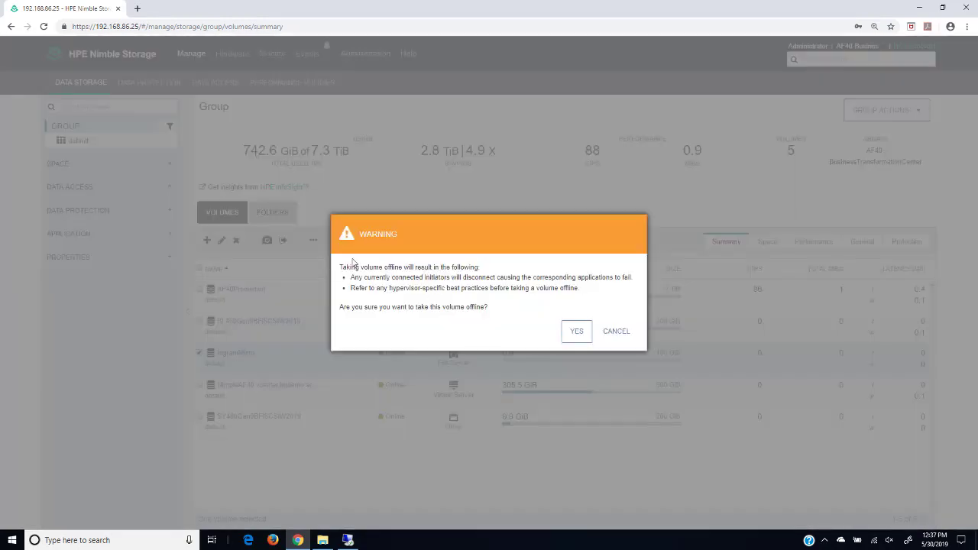
pyautogui.click(575, 330)
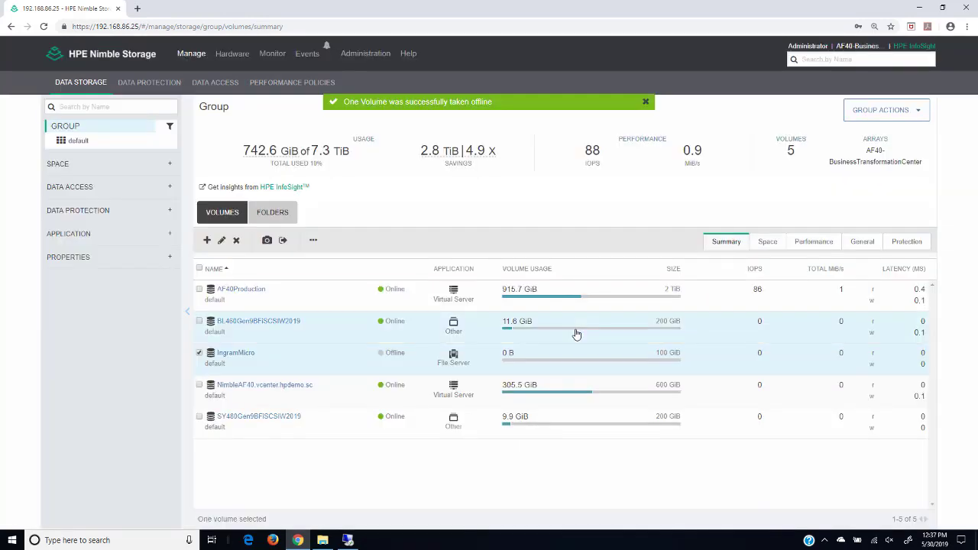
# Step: Delete the IngramMicro volume, agreeing to stop protecting it
pyautogui.click(237, 241)
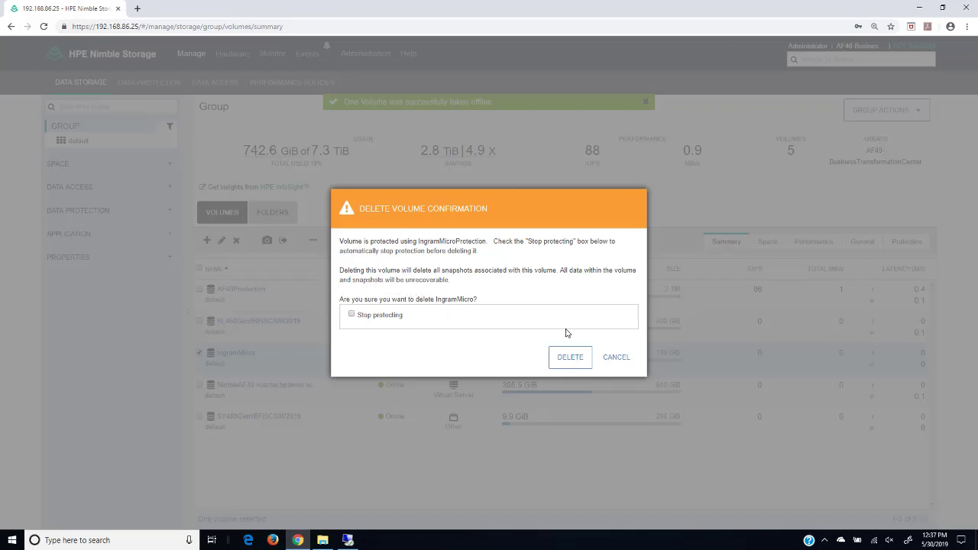
pyautogui.click(569, 357)
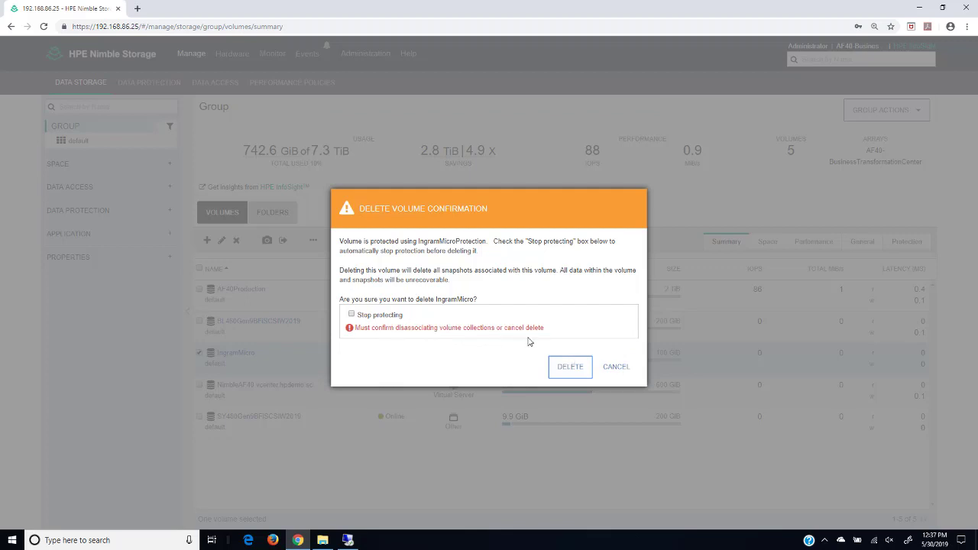
pyautogui.click(353, 314)
pyautogui.click(571, 375)
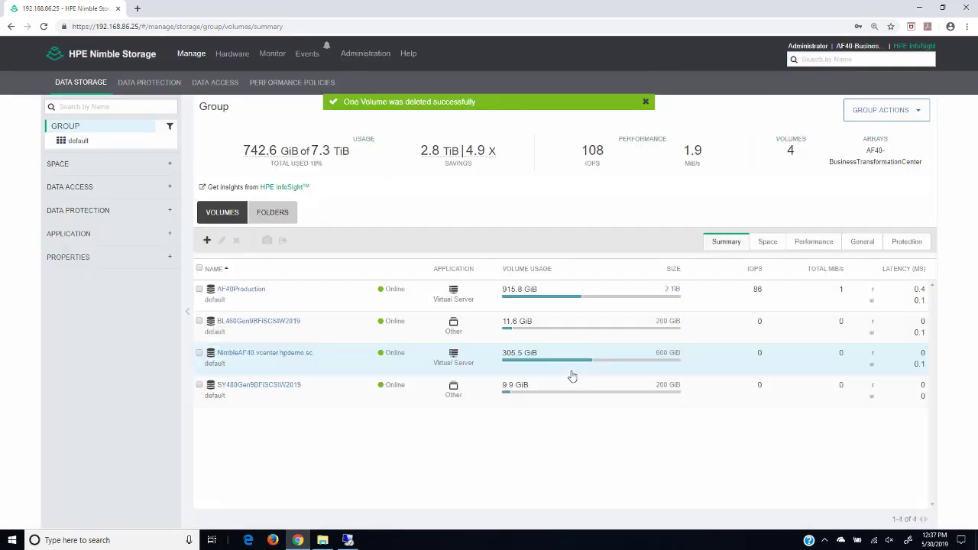